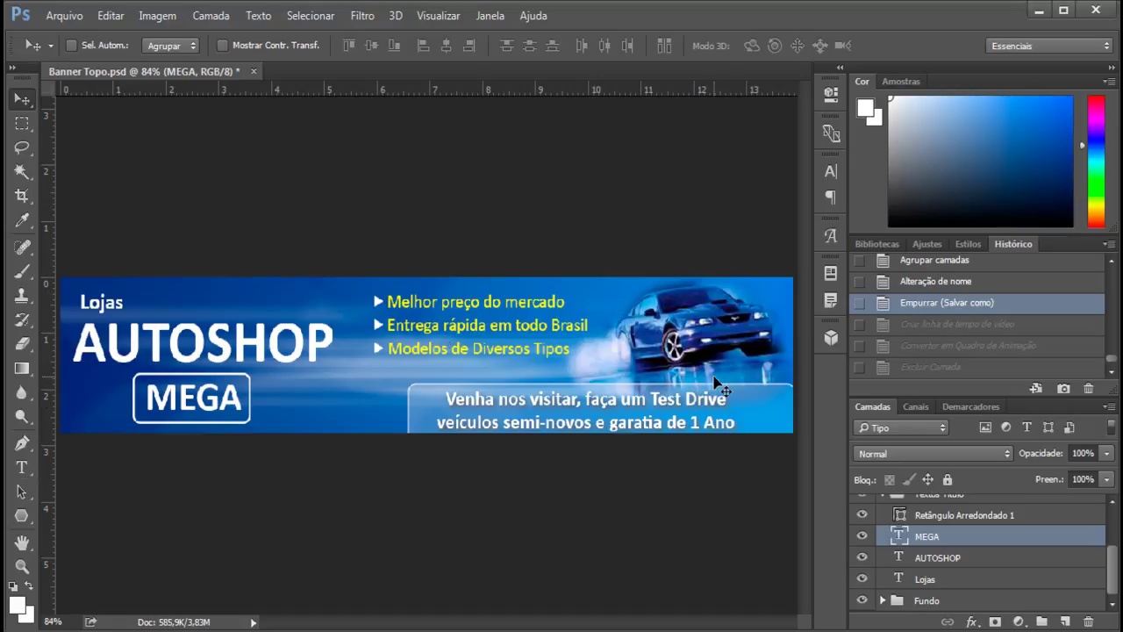
Pick the Horizontal Type tool and bring up the Janela (Window) menu.
click(19, 470)
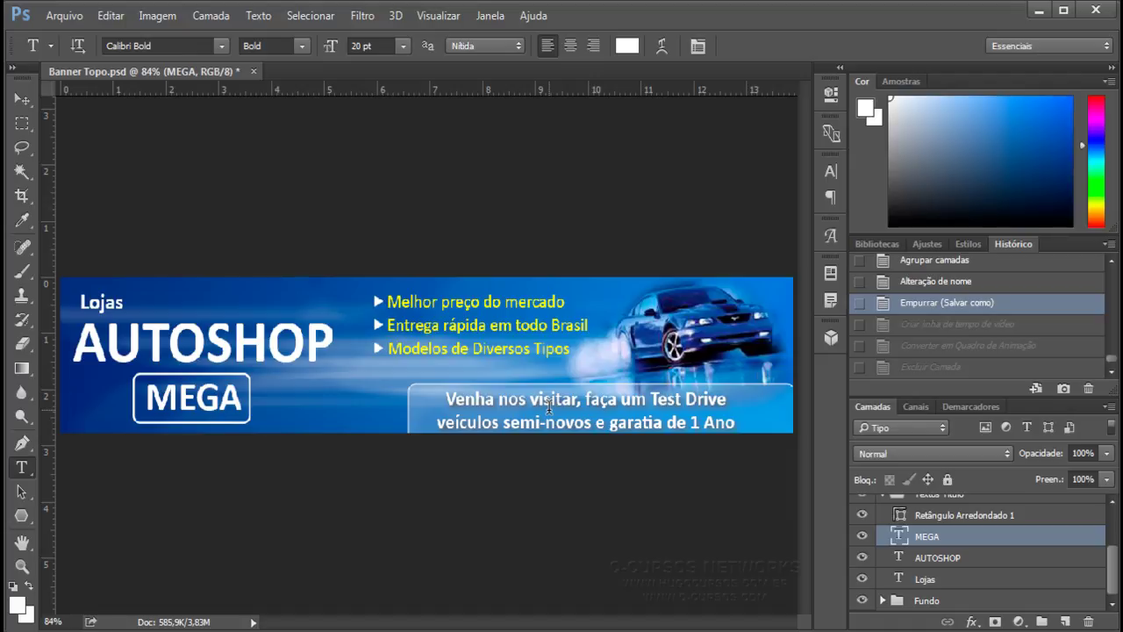
click(488, 18)
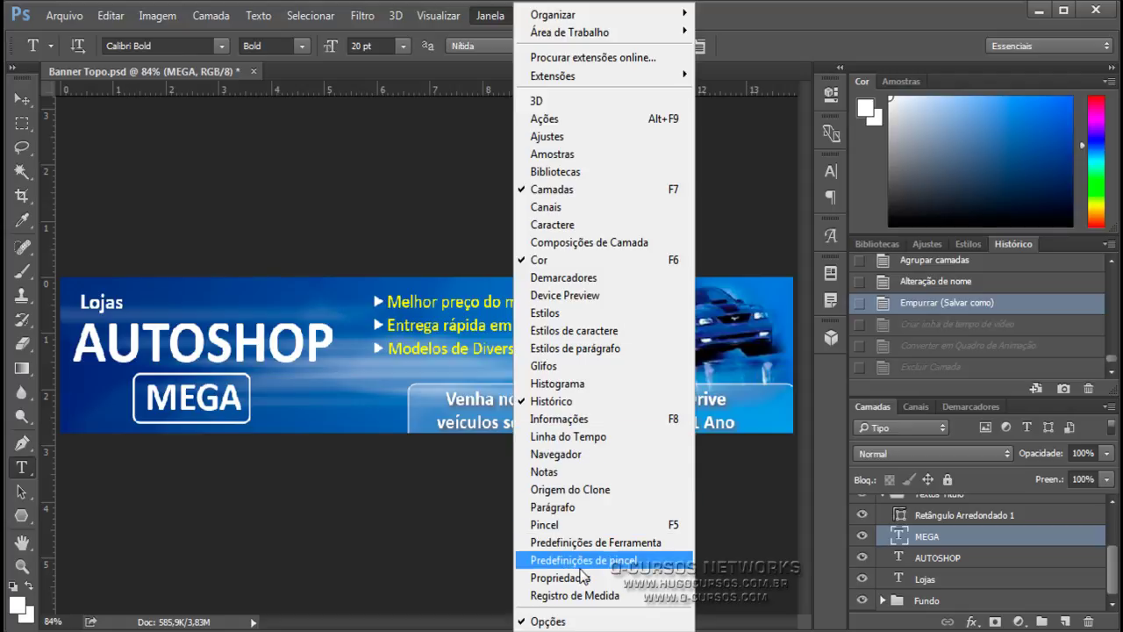
Show the Linha do Tempo panel, create a video timeline and convert it to frame animation.
click(579, 437)
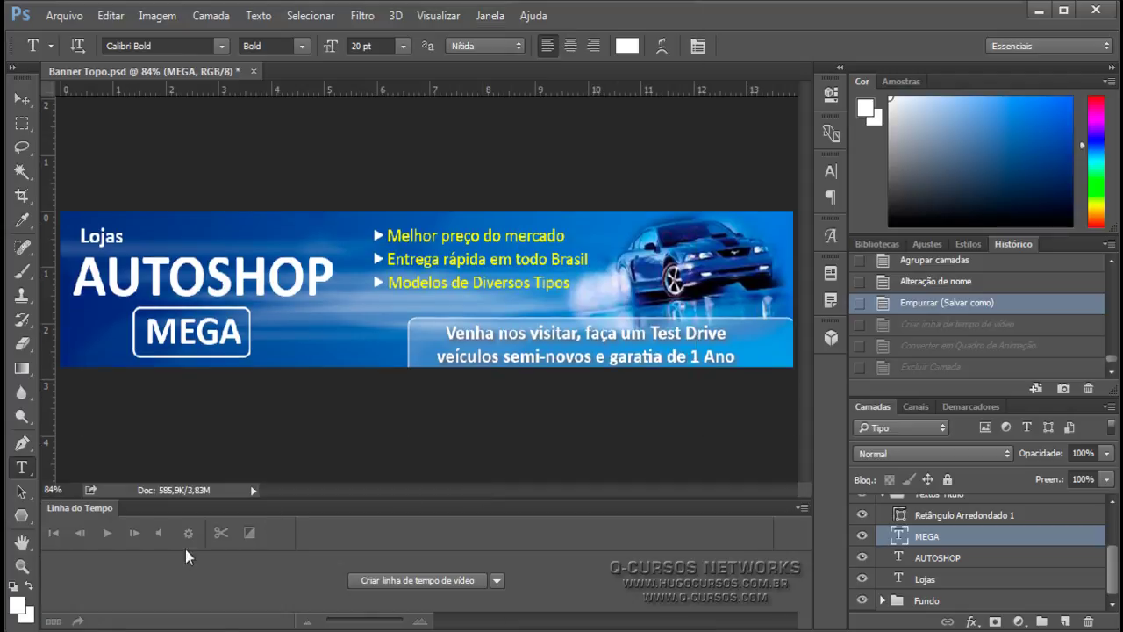
click(418, 582)
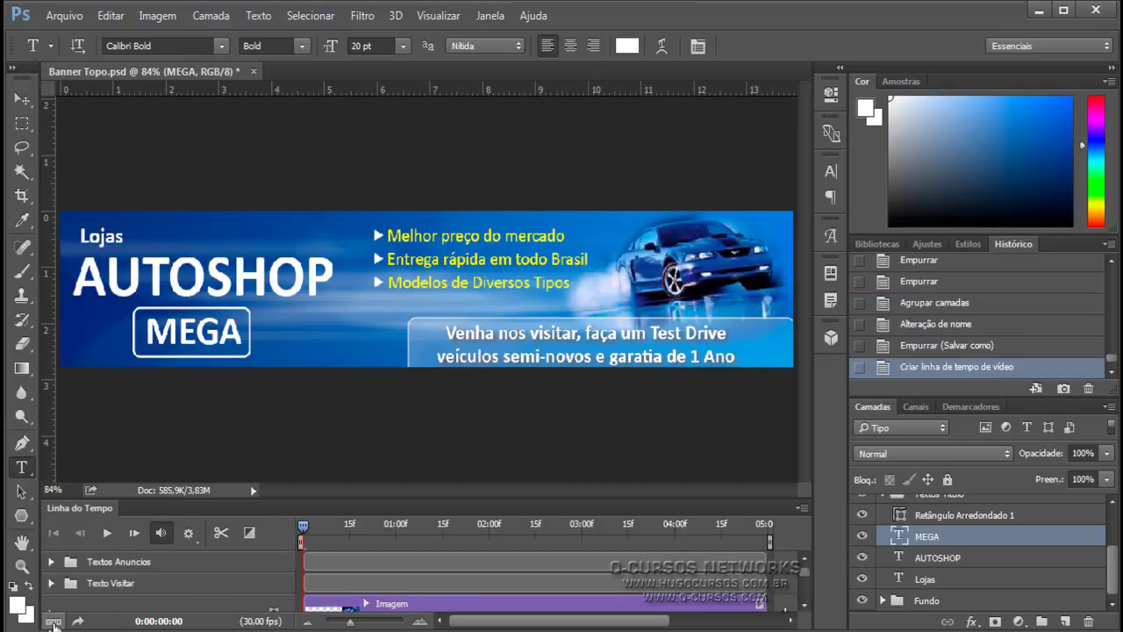
click(53, 621)
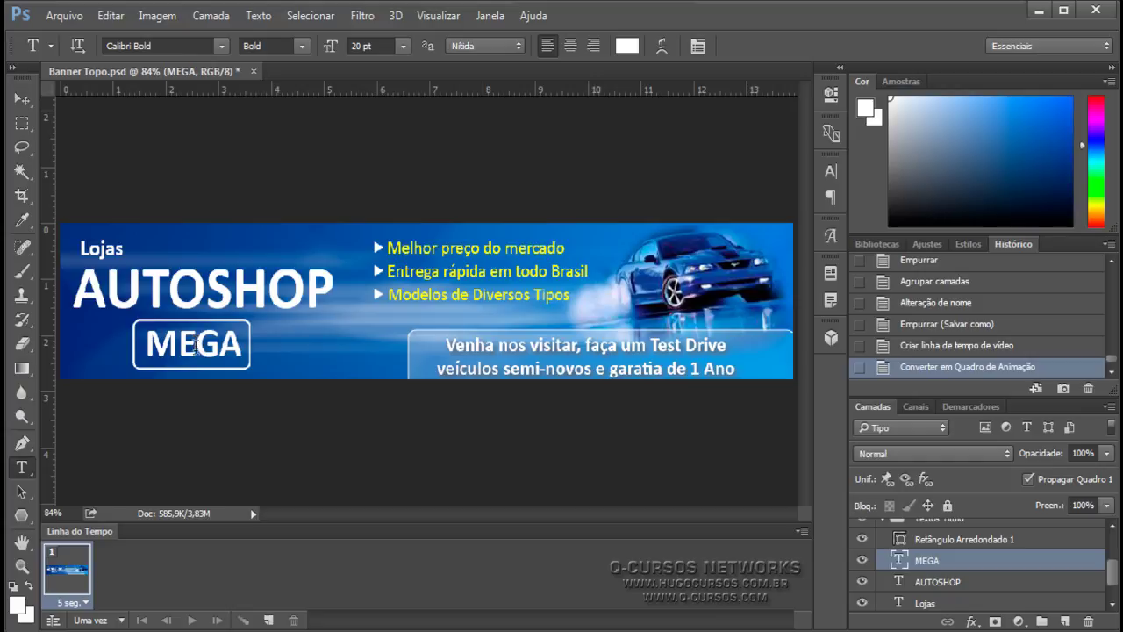
Enter and exit edit mode on the MEGA text without changing it.
click(198, 347)
double_click(199, 346)
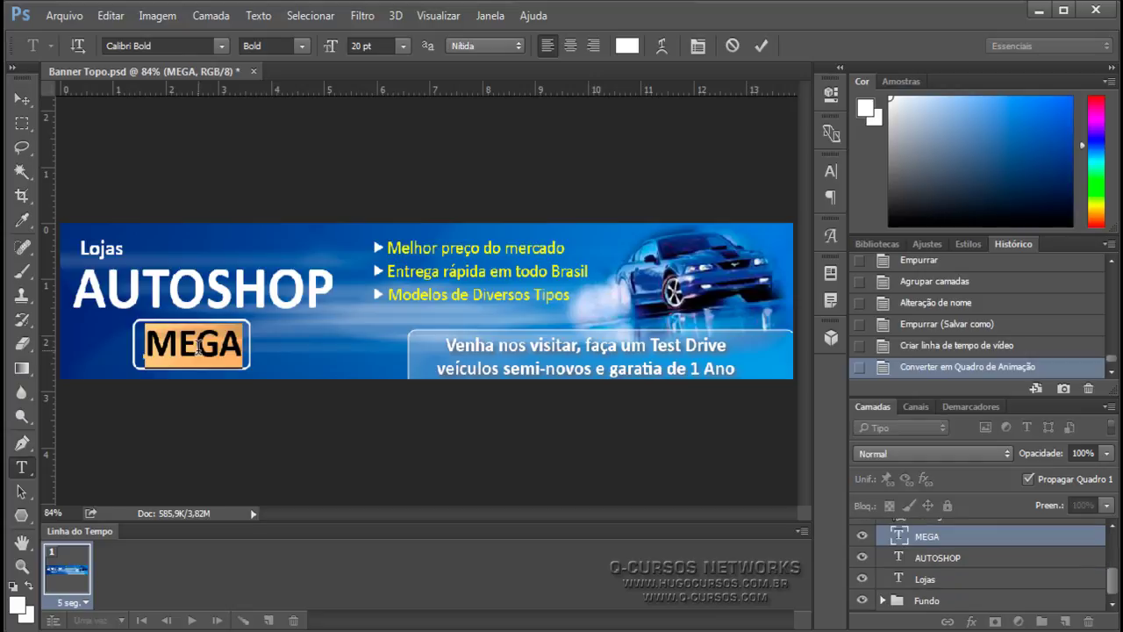
click(33, 103)
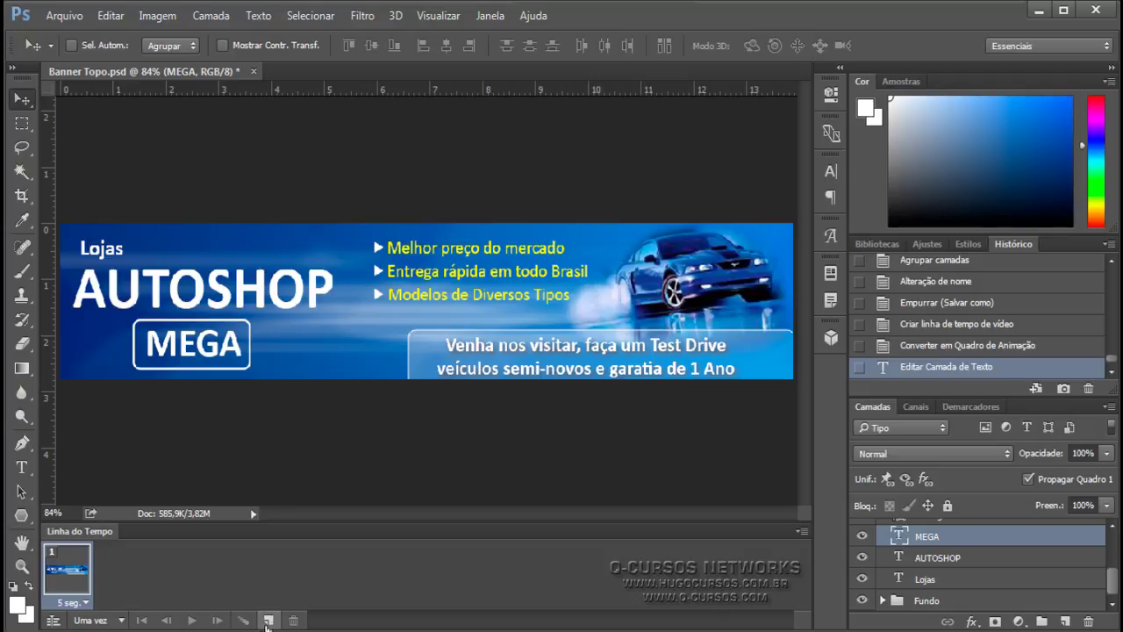
Duplicate frame 1 into frame 2 and retype the boxed MEGA as SALDÃO.
click(268, 621)
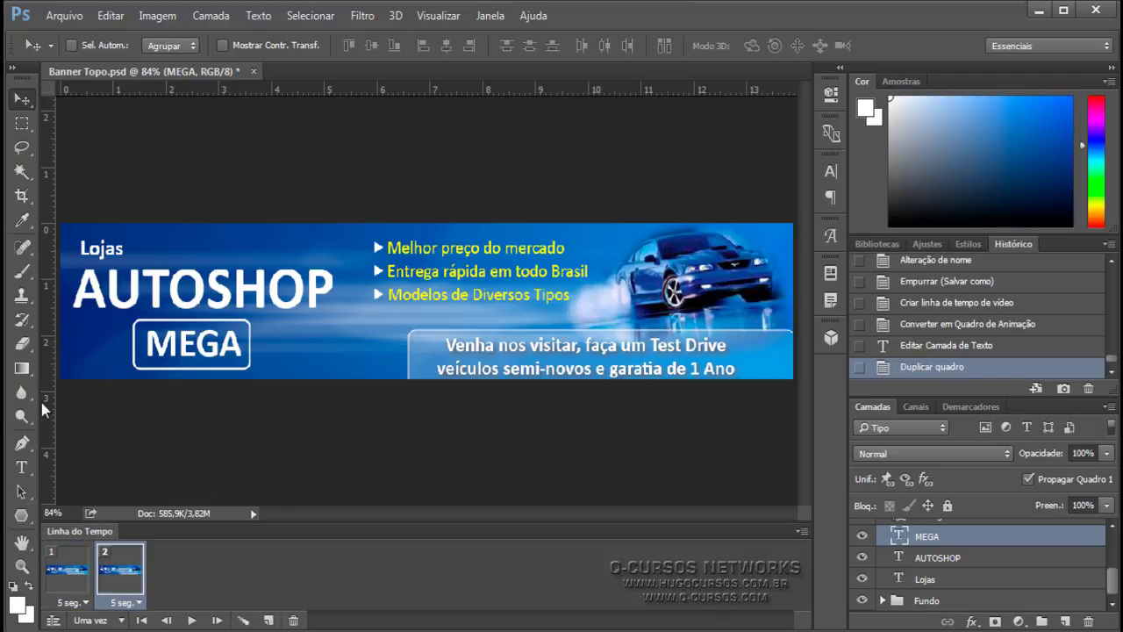
click(21, 468)
click(189, 342)
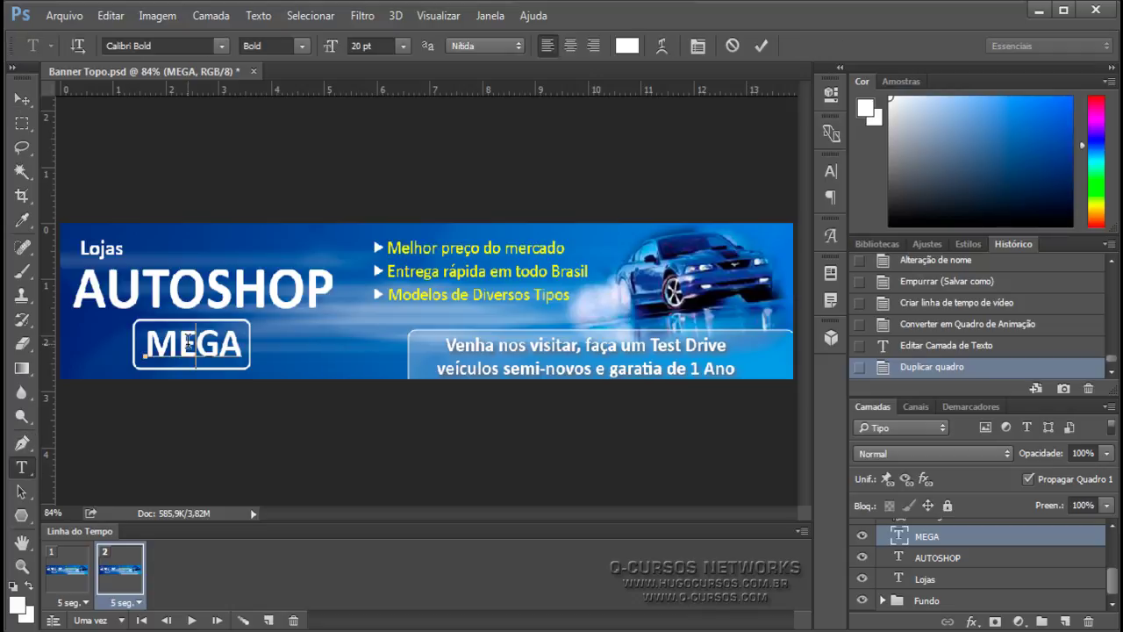
double_click(188, 343)
text(sa)
key(BackSpace)
key(BackSpace)
text(SALDÃO)
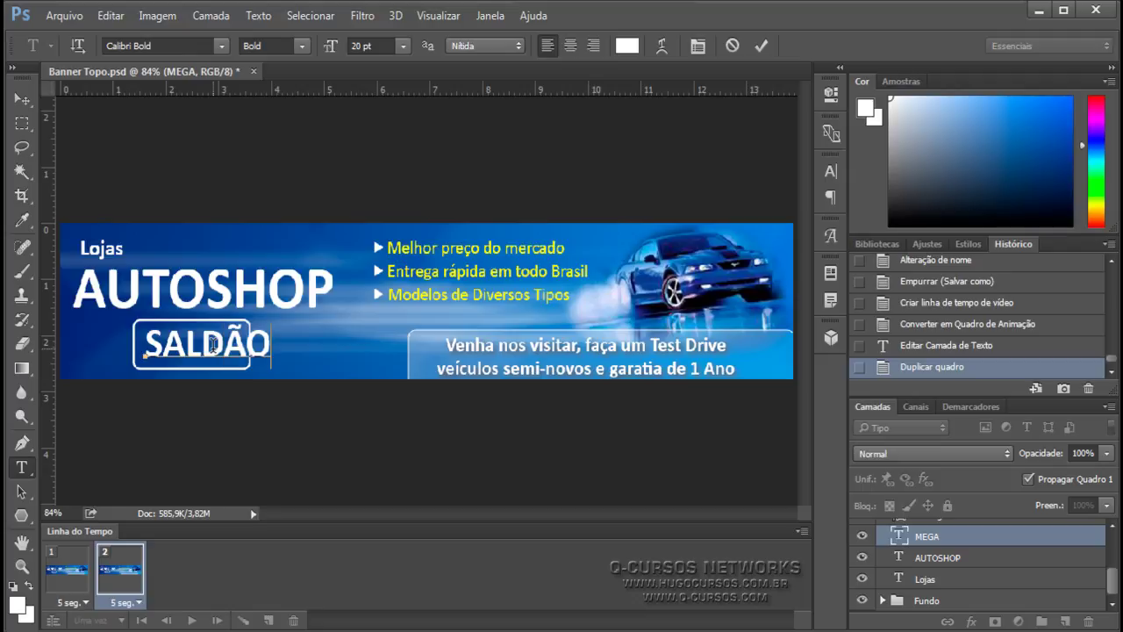
Set SALDÃO to 16 pt, commit it, and nudge it slightly left.
double_click(213, 344)
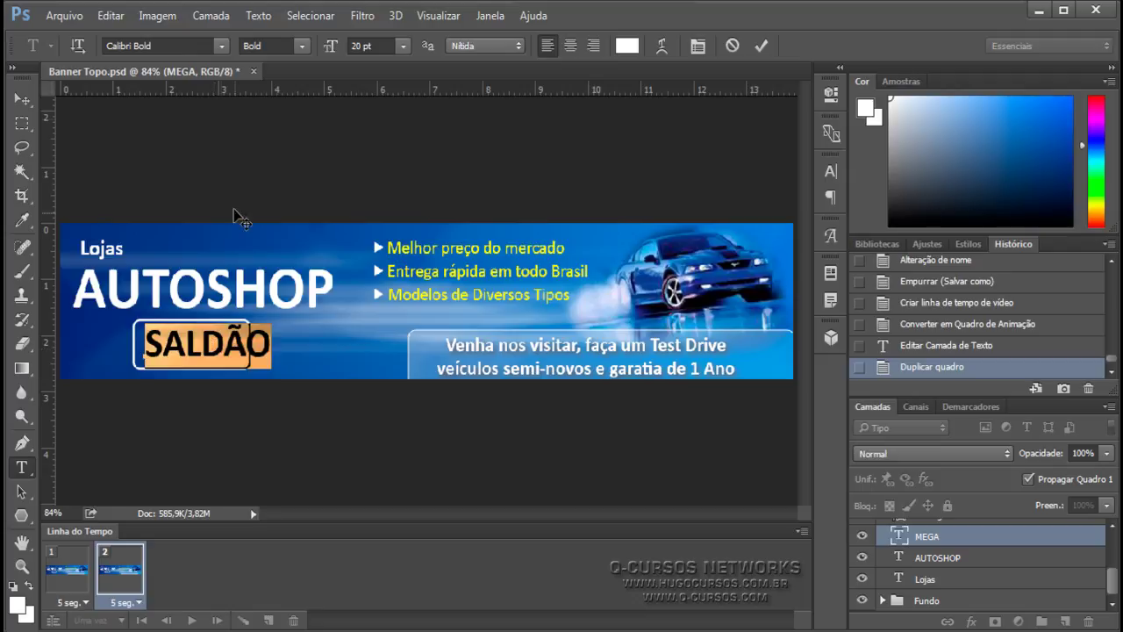
click(404, 46)
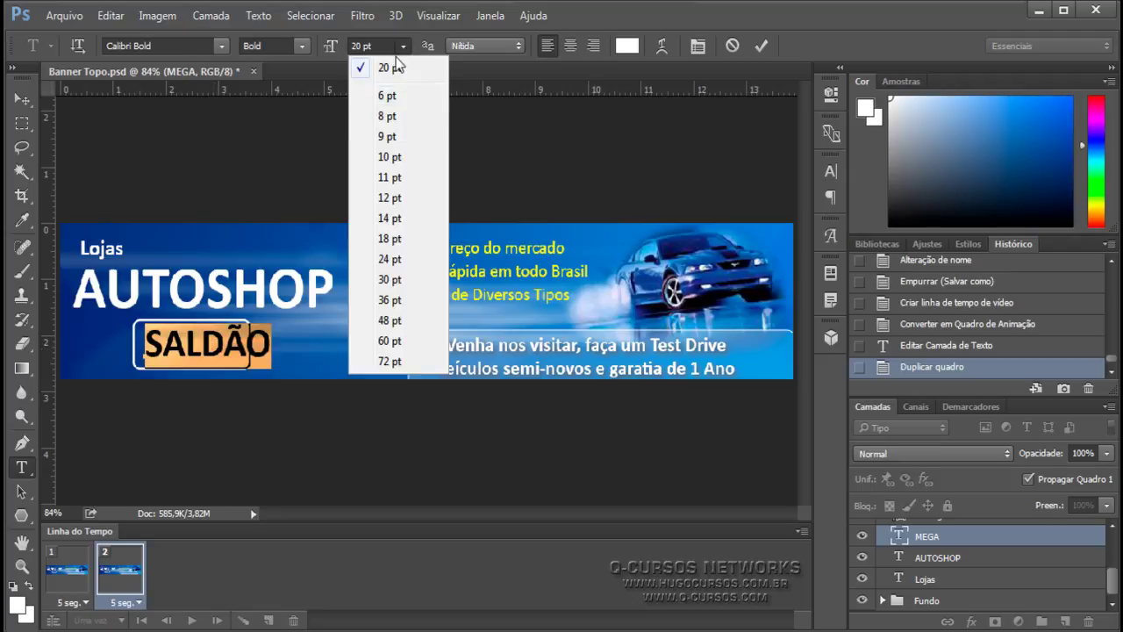
click(390, 217)
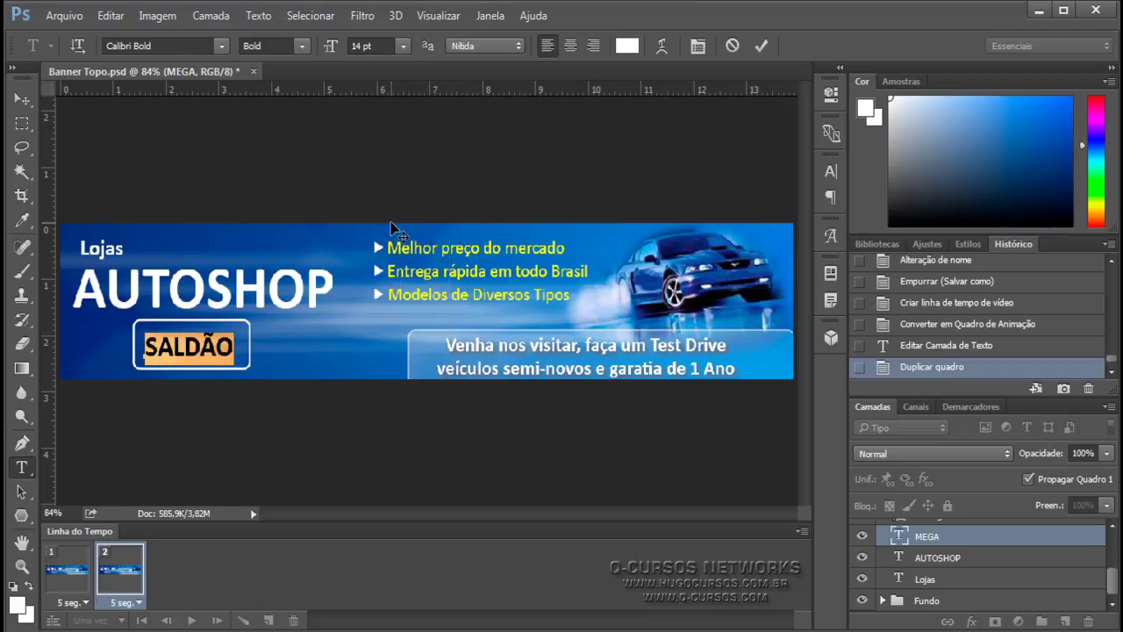
click(382, 46)
text(1)
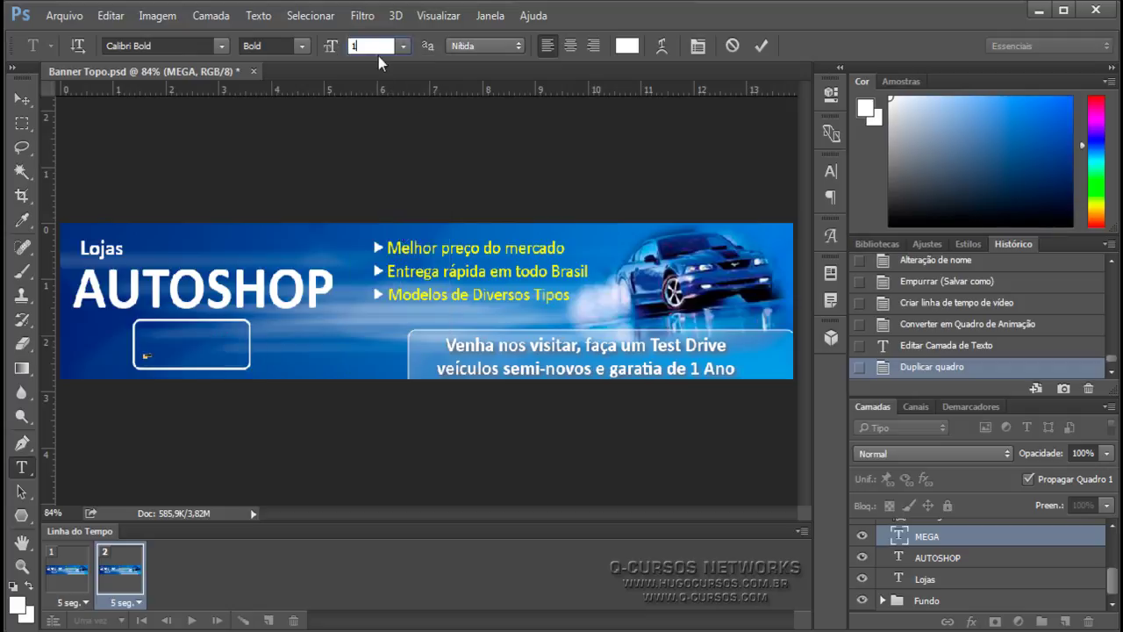
text(8)
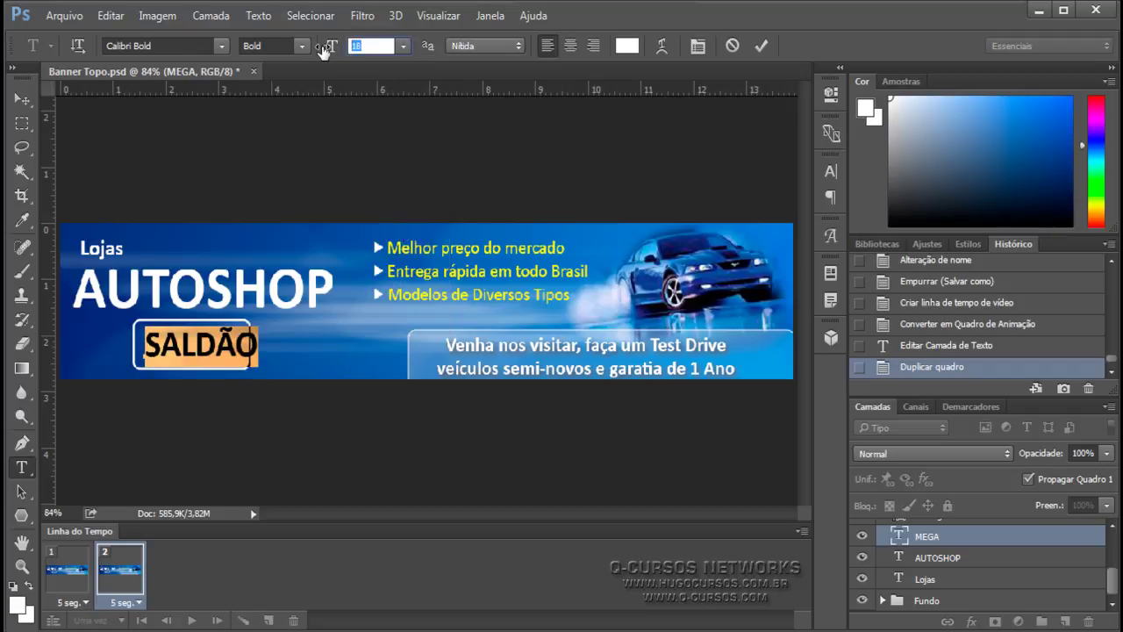
key(BackSpace)
text(6)
click(22, 98)
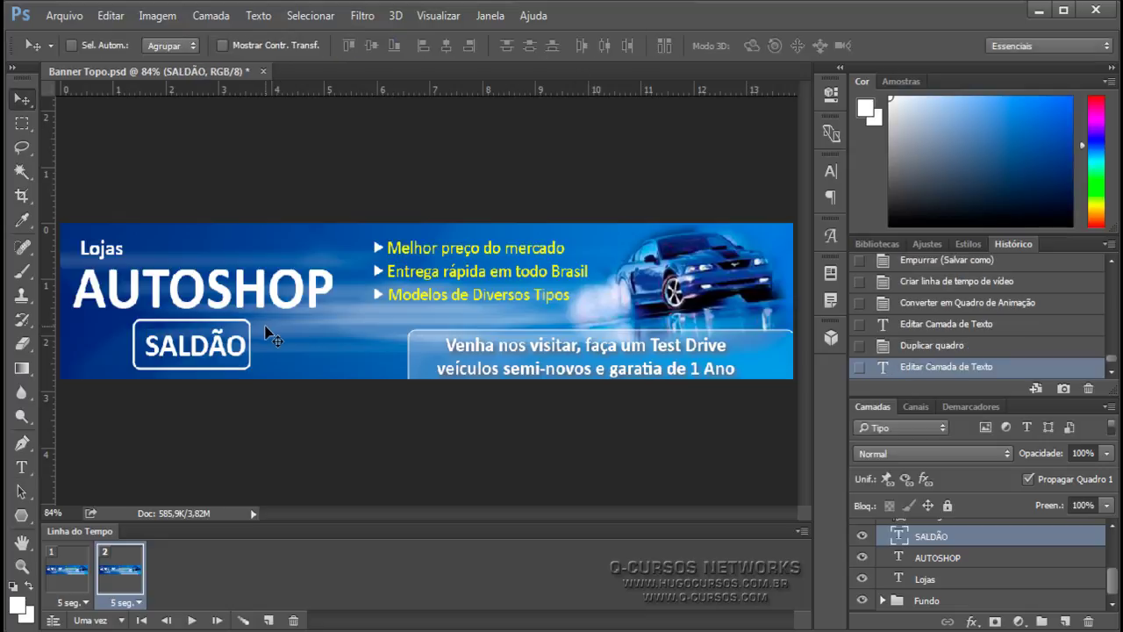
key(Left)
key(Left)
key(Left)
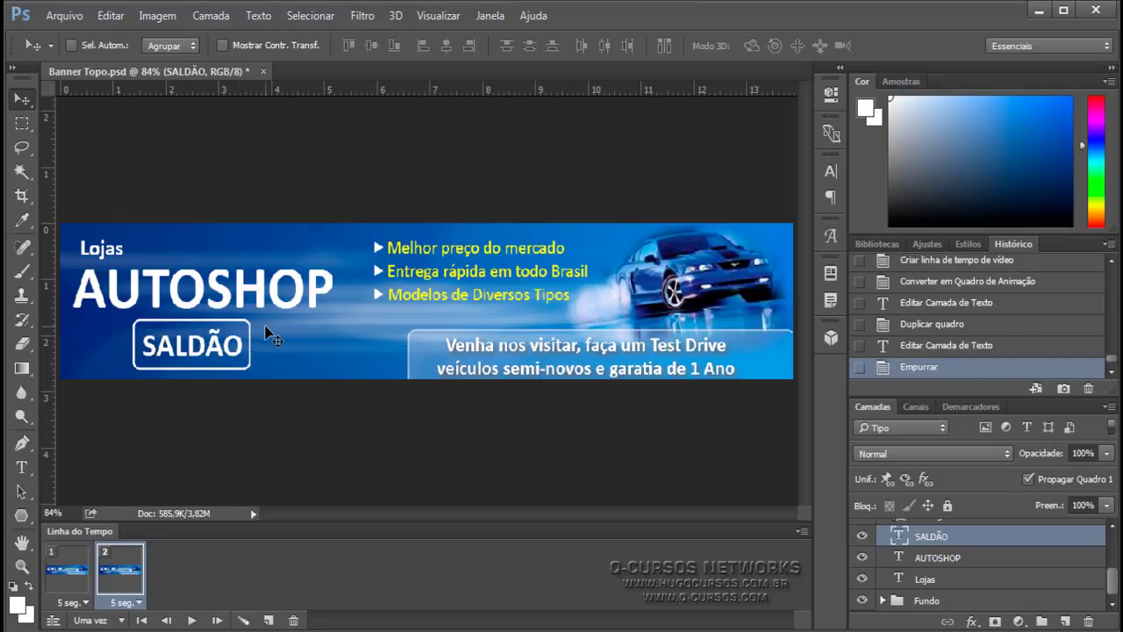
Flip between frames 1 and 2 to compare MEGA and SALDÃO.
click(67, 570)
click(116, 572)
click(62, 569)
click(123, 573)
click(65, 572)
click(128, 573)
click(75, 572)
click(132, 574)
click(64, 570)
click(133, 571)
Revert history to the 'Converter em Quadro de Animação' state, discarding the SALDÃO edits.
key(ctrl+alt+z)
key(ctrl+alt+z)
key(ctrl+alt+z)
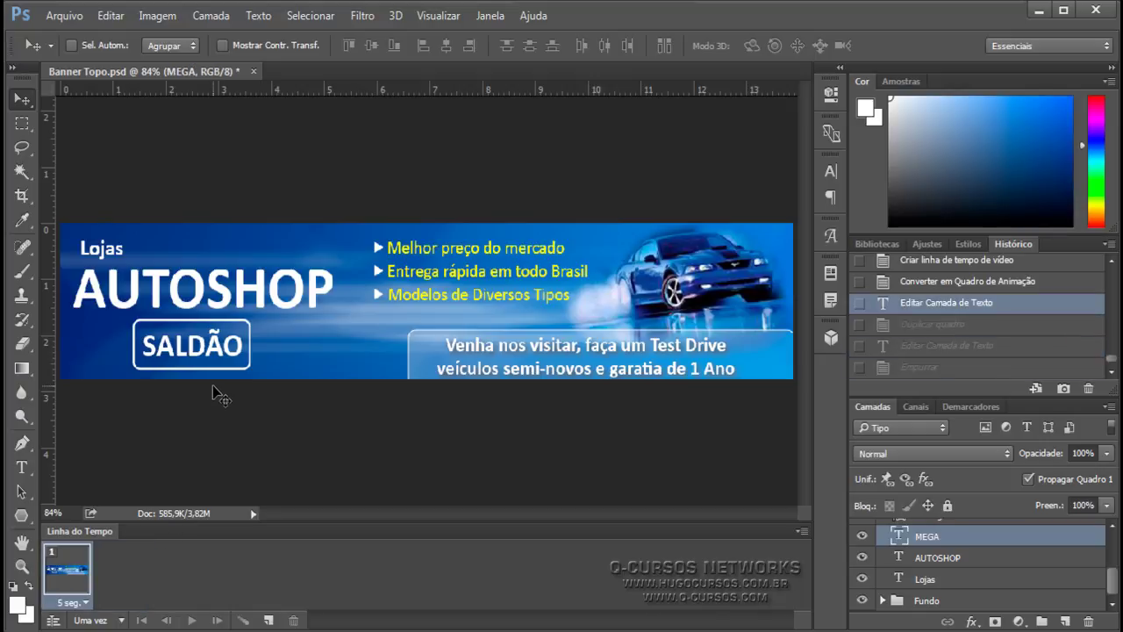
key(ctrl+alt+z)
click(955, 302)
click(950, 282)
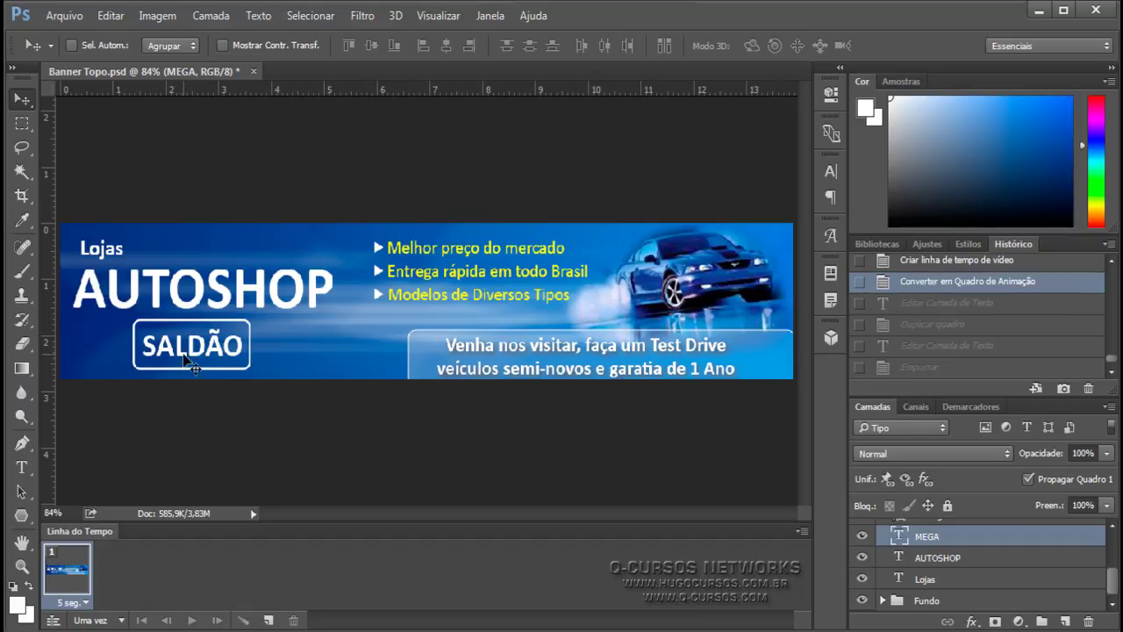
Add a second frame from frame 1 and duplicate the MEGA layer as 'MEGA copiar'.
click(23, 468)
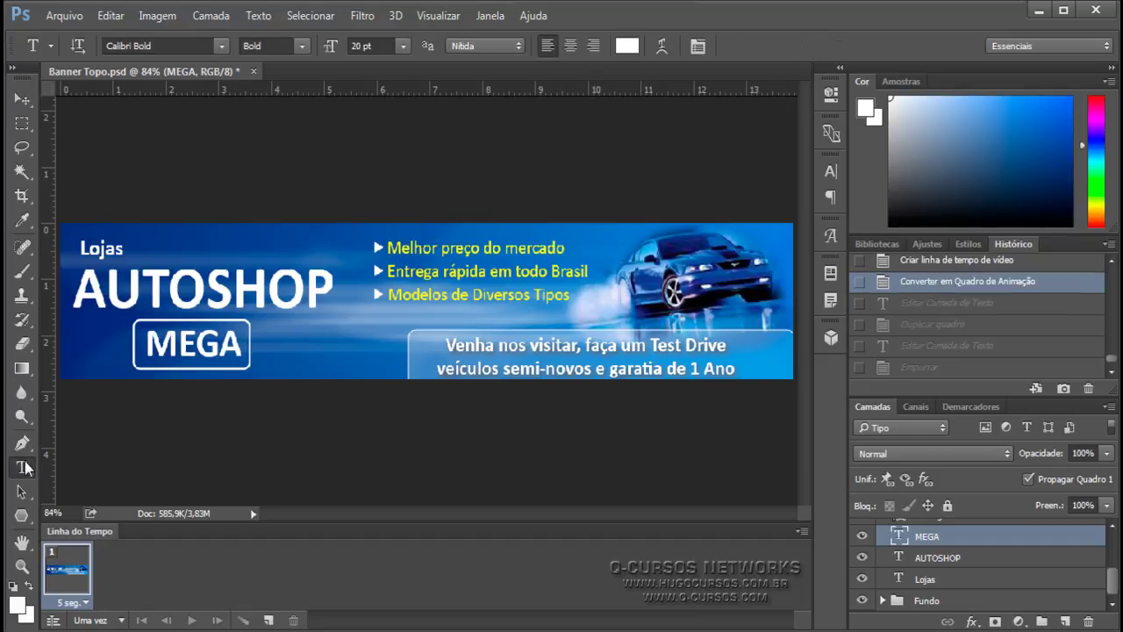
scroll(987, 554, up, 2)
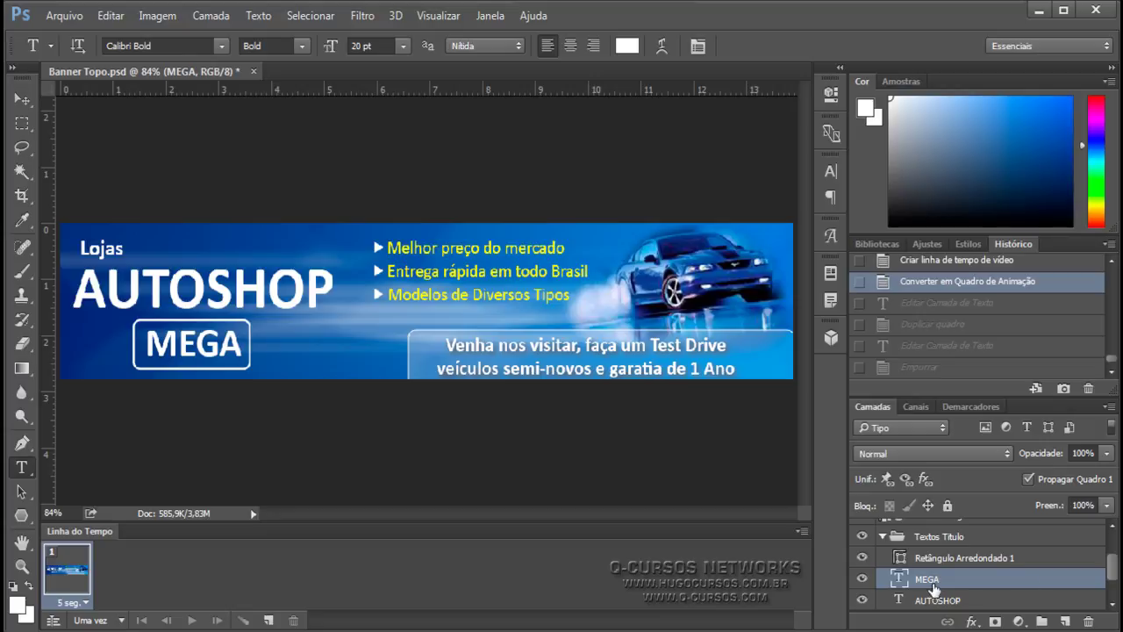
scroll(932, 590, down, 3)
scroll(944, 590, up, 3)
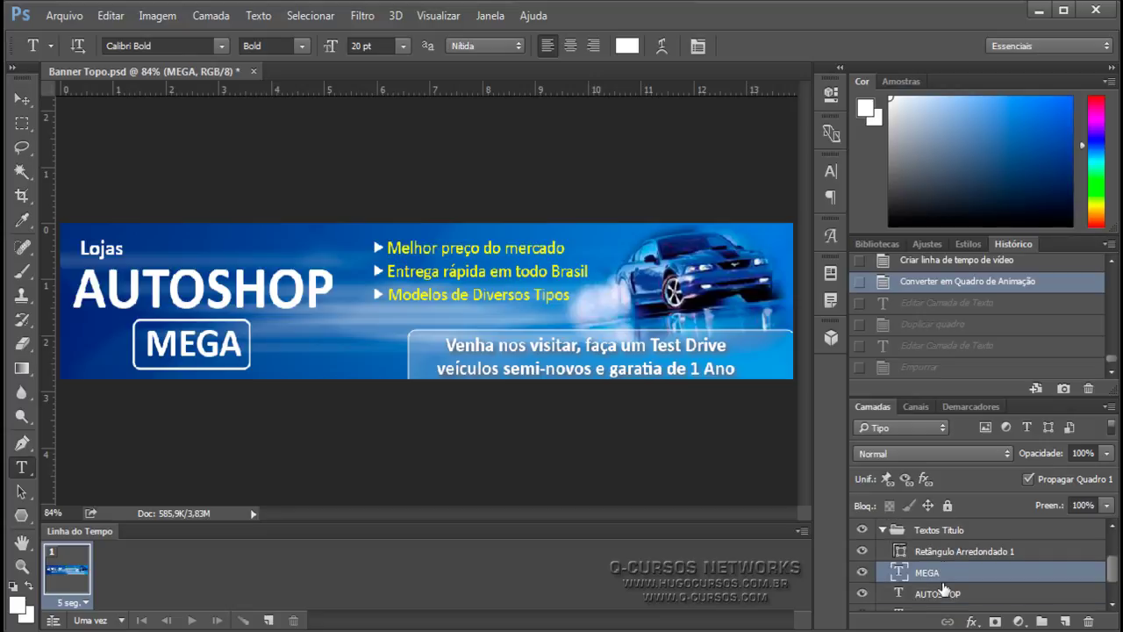
click(269, 620)
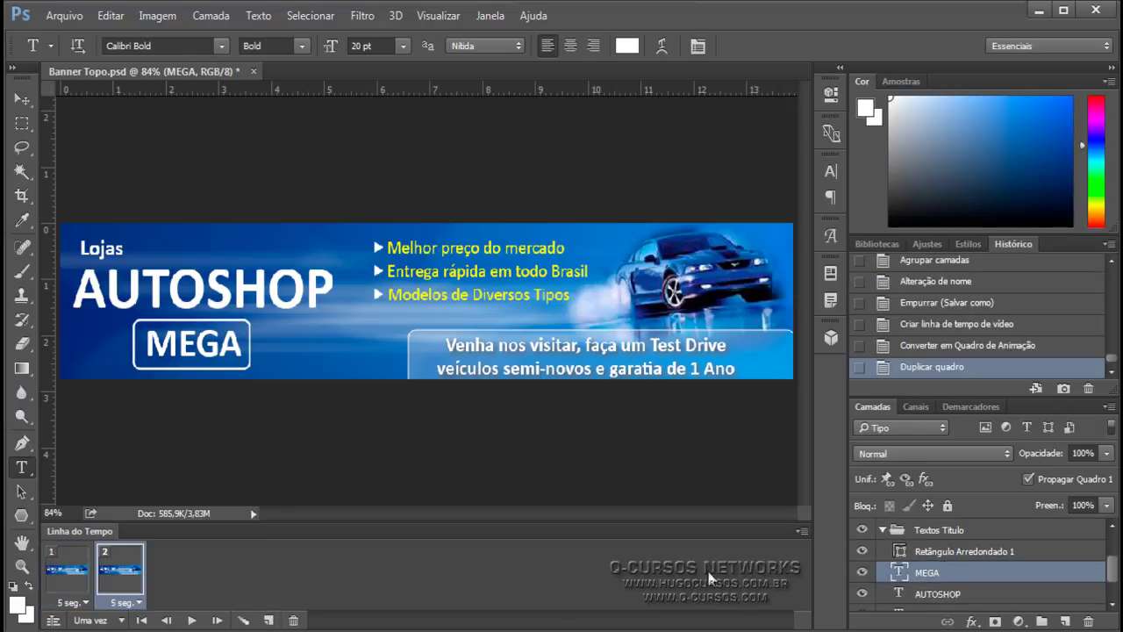
key(ctrl+j)
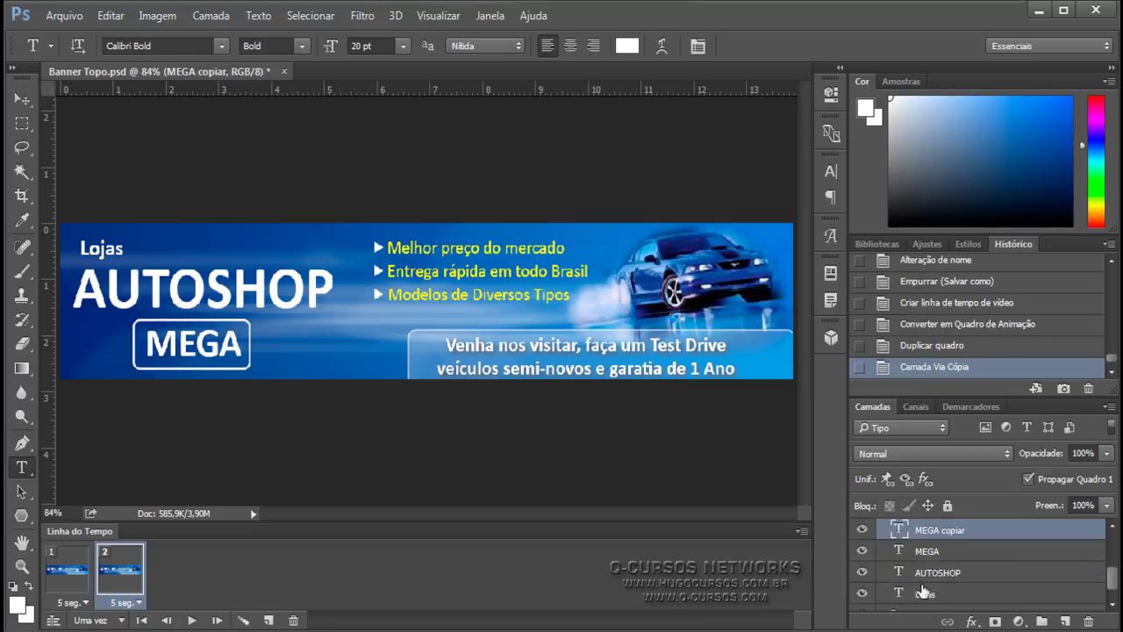
Hide the original MEGA layer and retype its copy as SALDÃO.
click(862, 551)
double_click(210, 347)
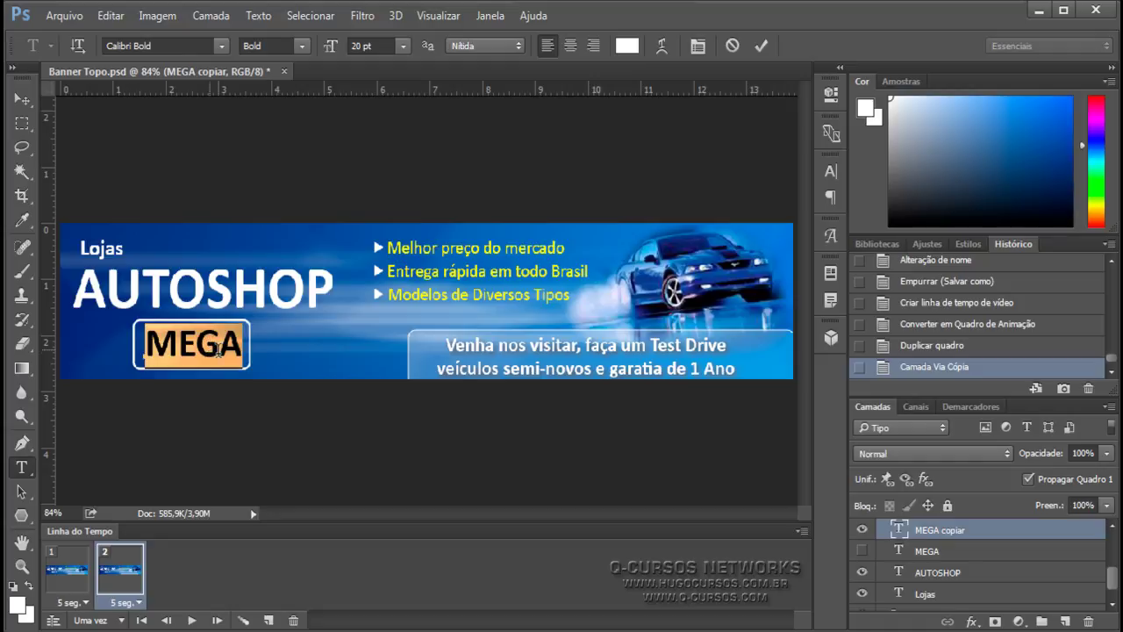
text(SALDÃO)
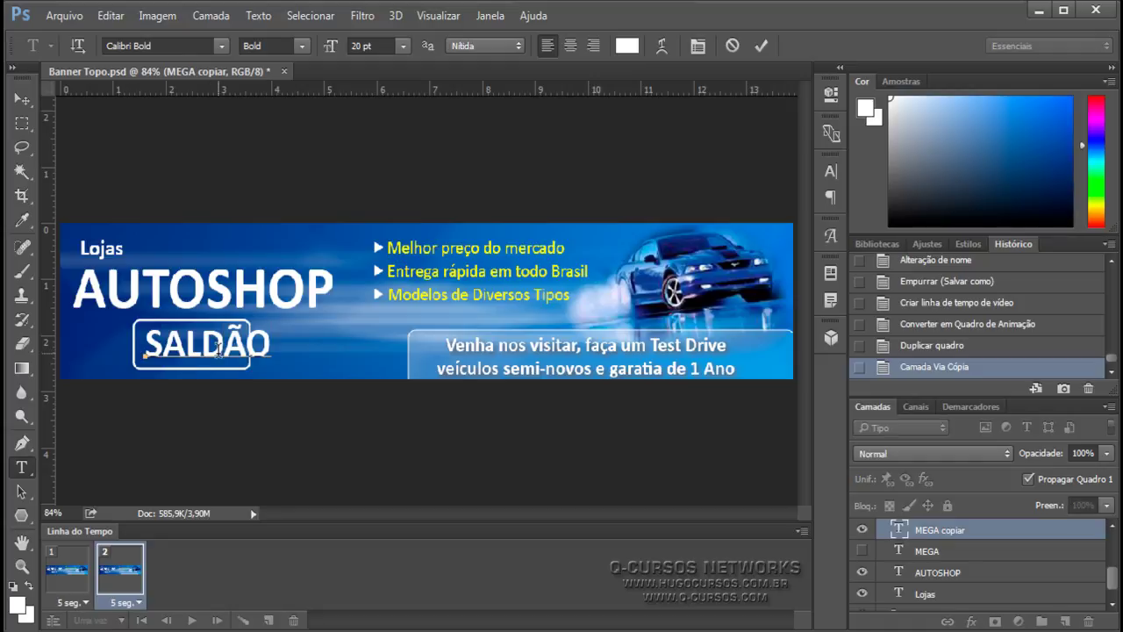
click(22, 99)
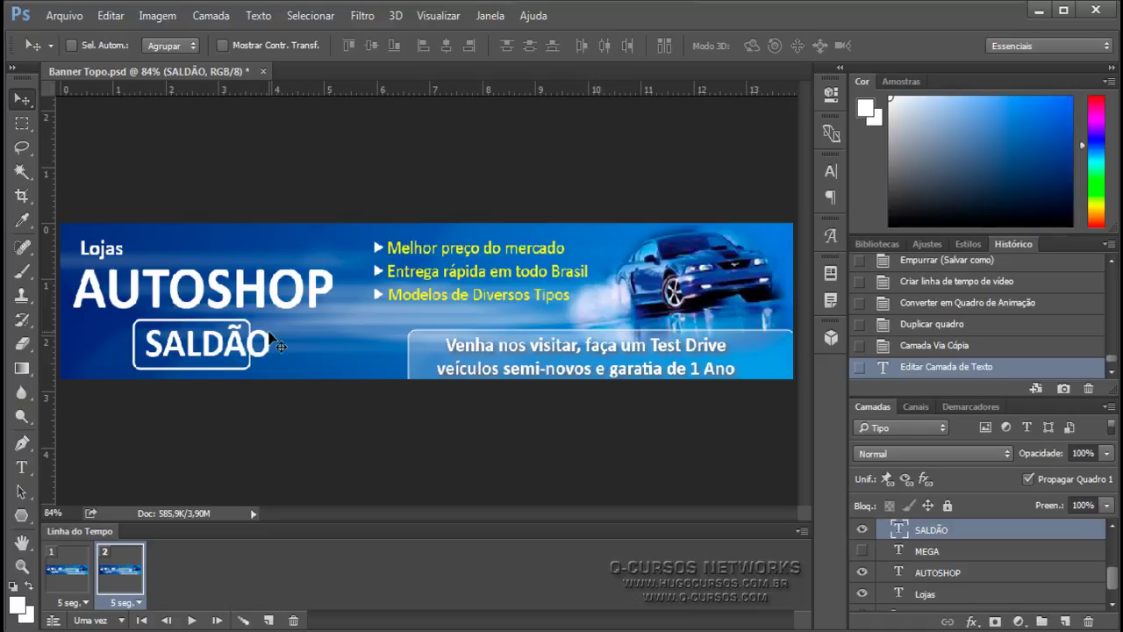
Set SALDÃO to 17 pt and nudge it left and up to fit the box.
key(ctrl+t)
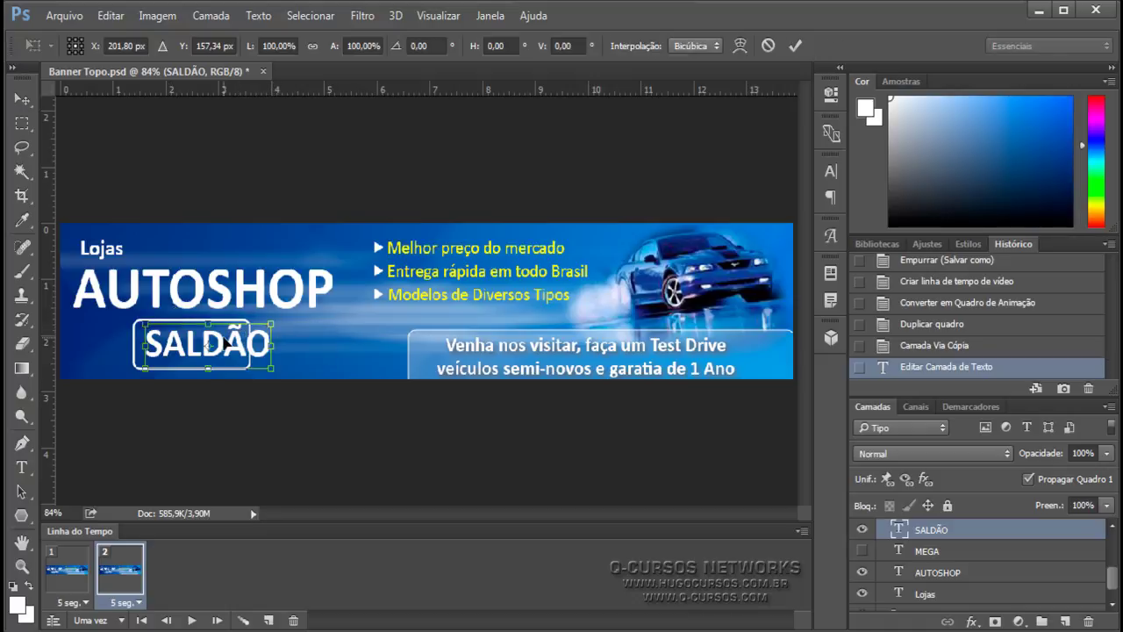
key(Return)
click(22, 467)
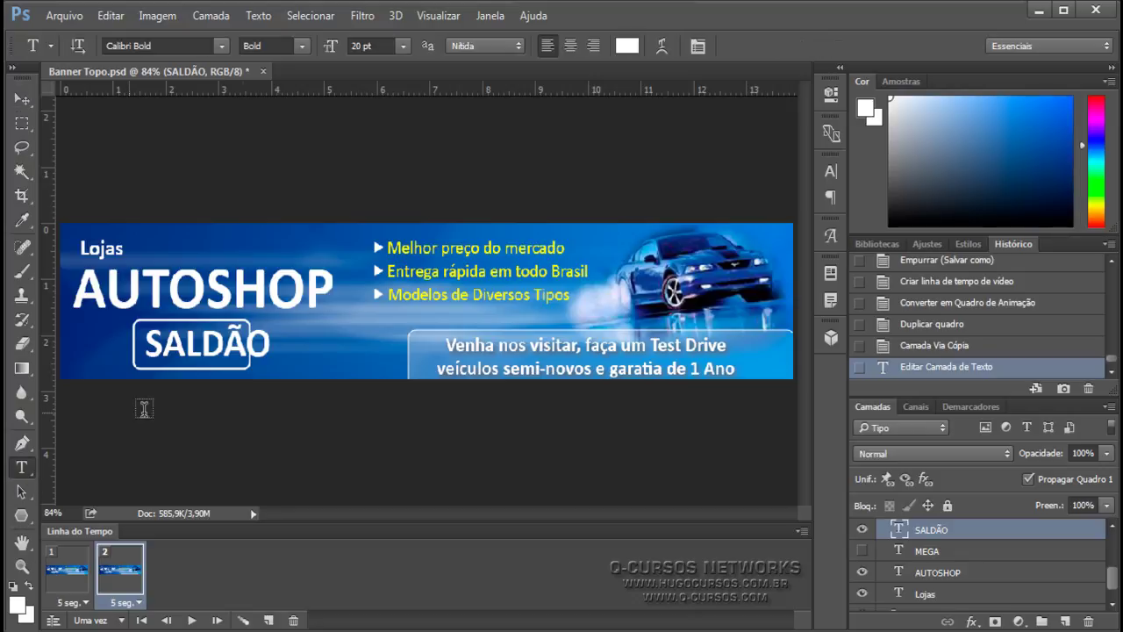
click(376, 46)
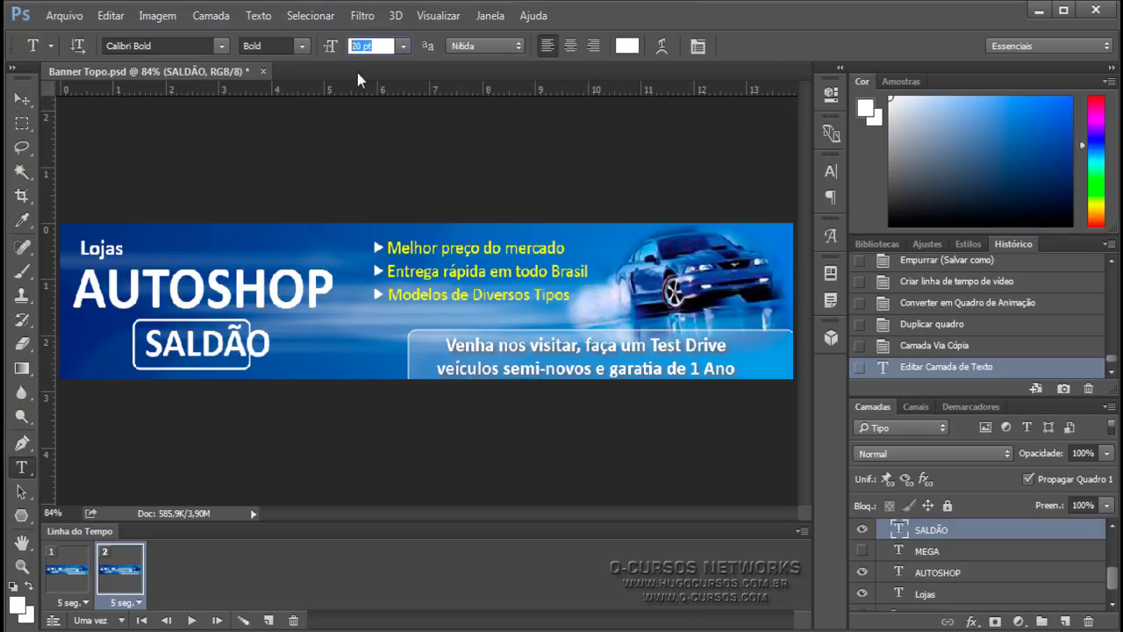
text(17)
key(Return)
key(v)
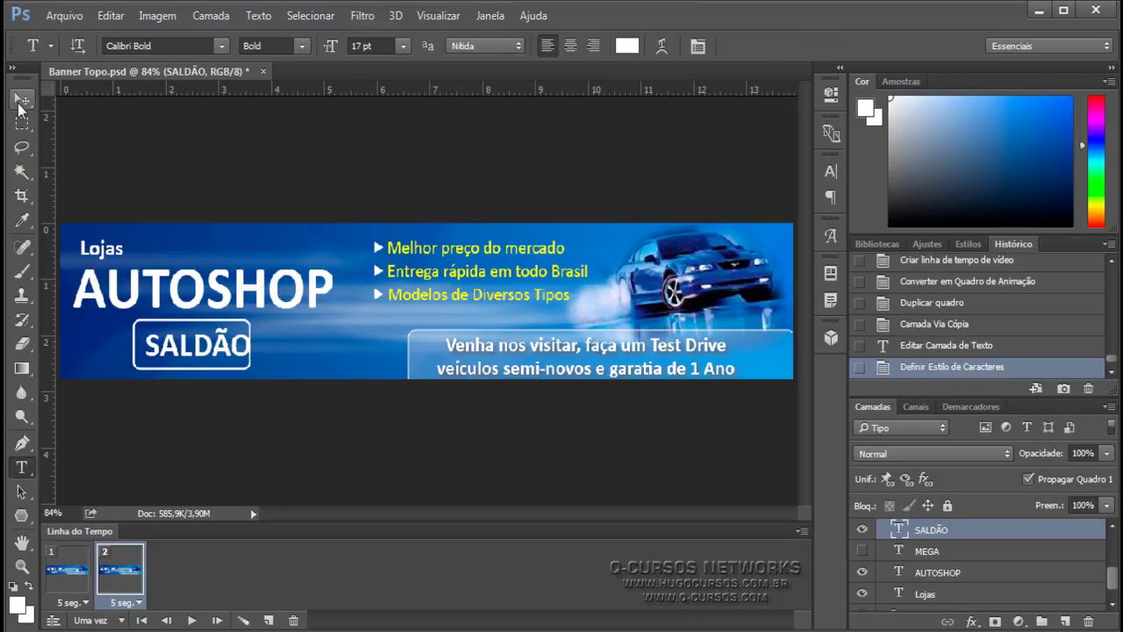
key(Left)
key(Left)
key(Left)
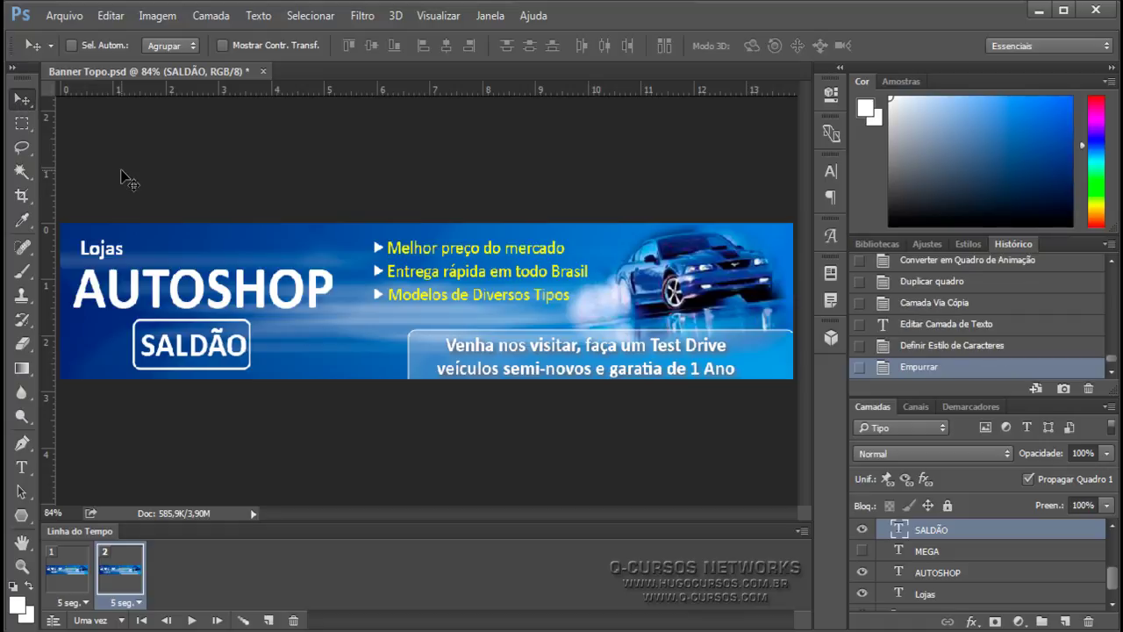
key(Left)
key(Left)
key(Up)
key(Up)
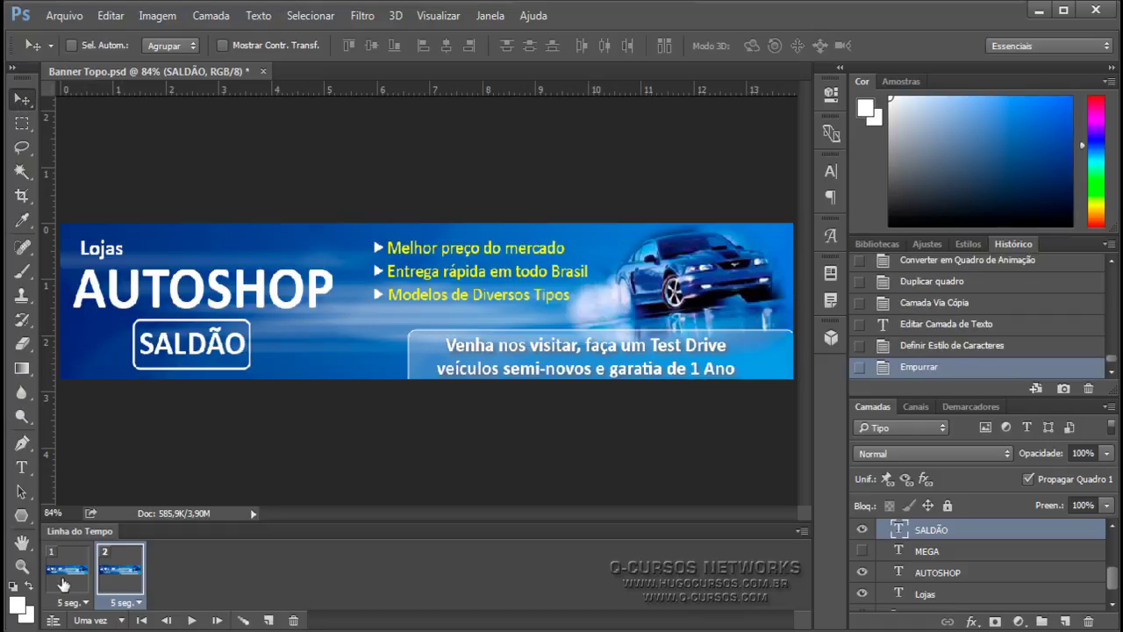
Hide SALDÃO on frame 1 and show it on frame 2.
click(62, 581)
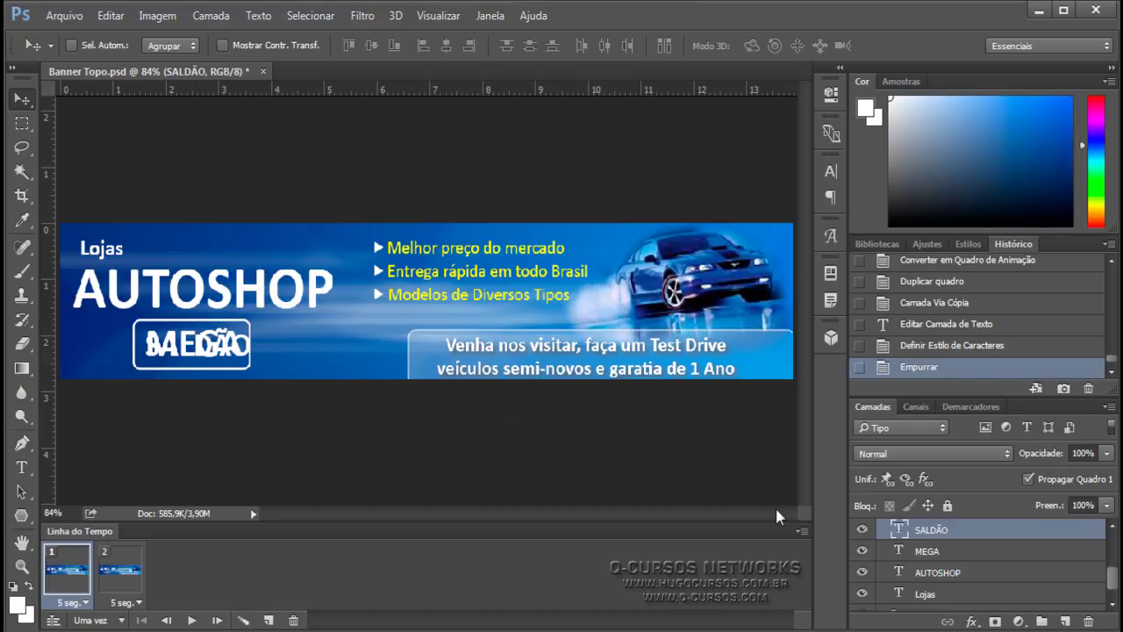
click(861, 530)
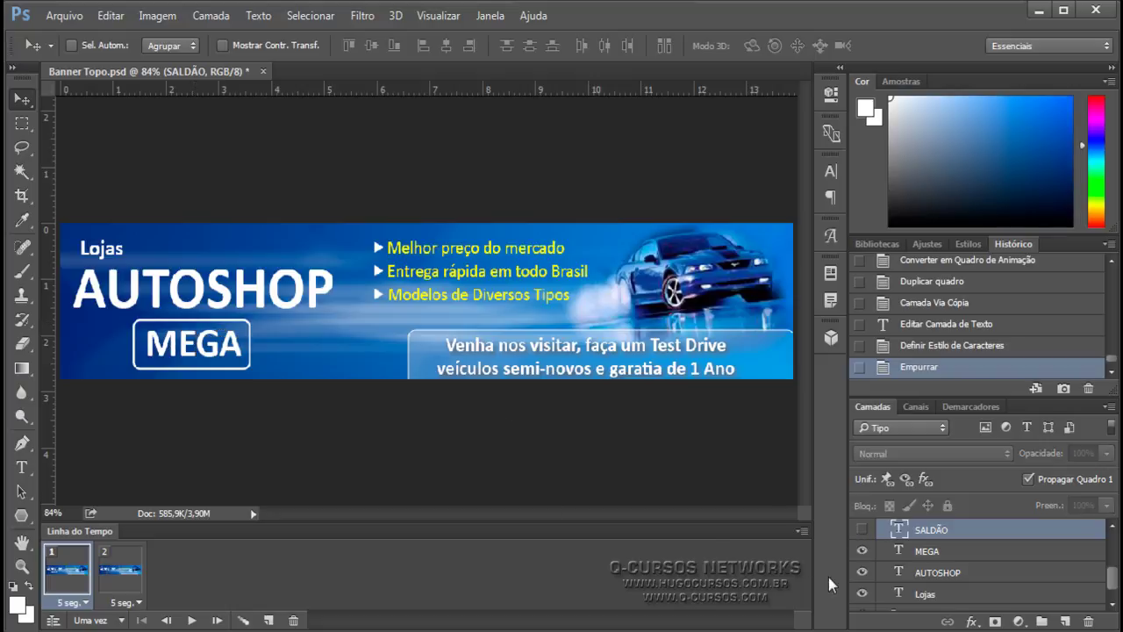
click(118, 574)
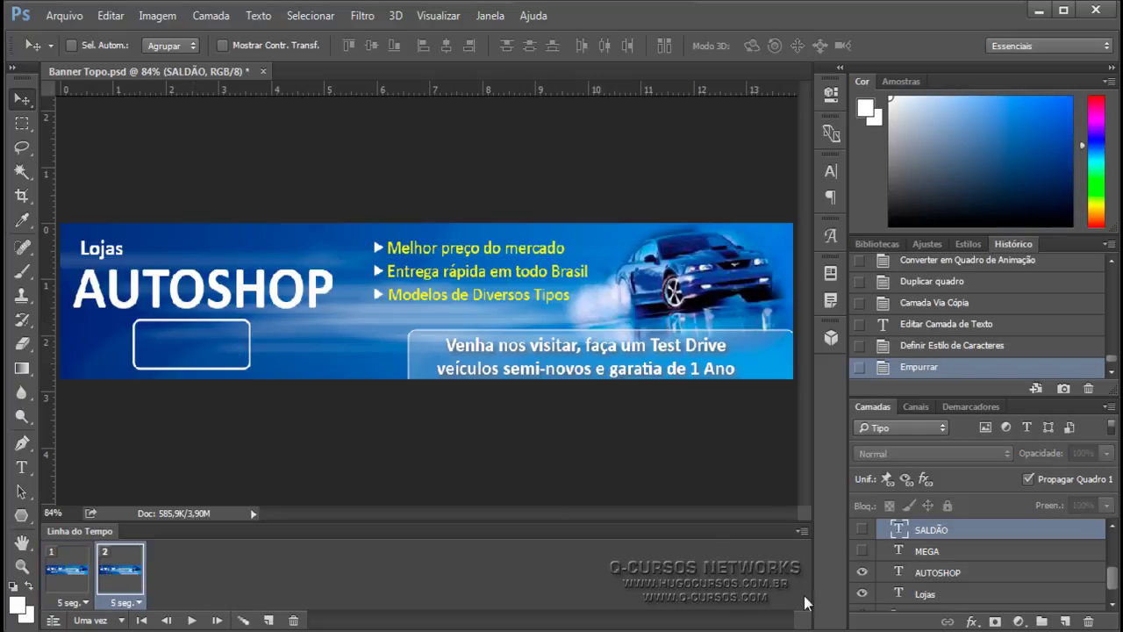
click(863, 530)
Toggle between frames 1 and 2 to preview the MEGA/SALDÃO alternation.
click(79, 579)
click(119, 579)
click(45, 574)
click(120, 568)
click(67, 575)
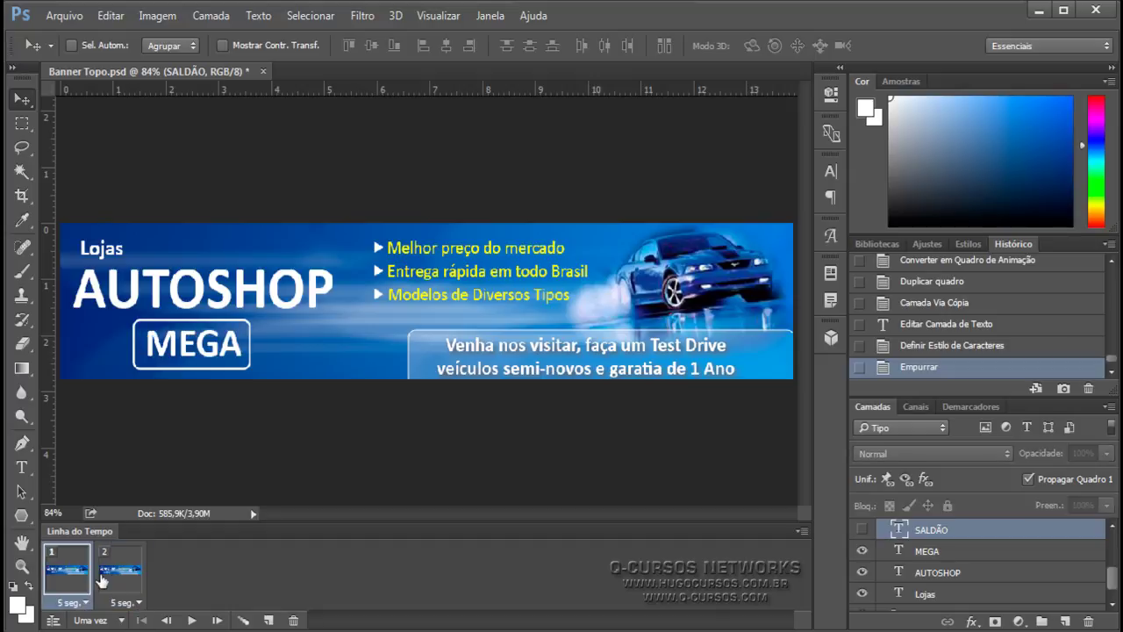
click(121, 570)
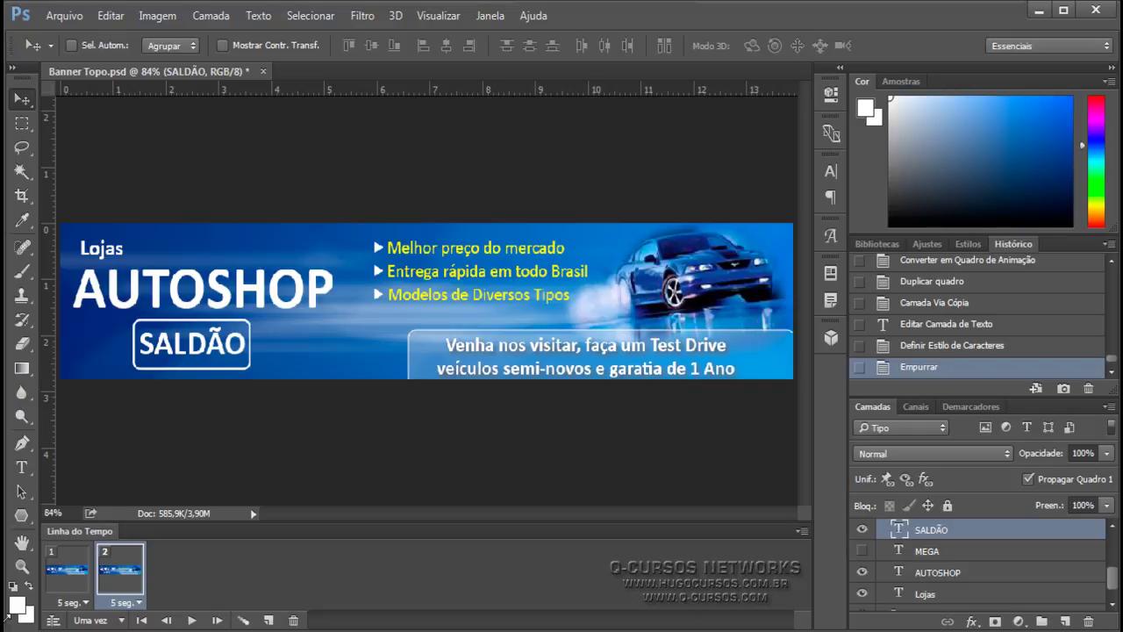
click(22, 467)
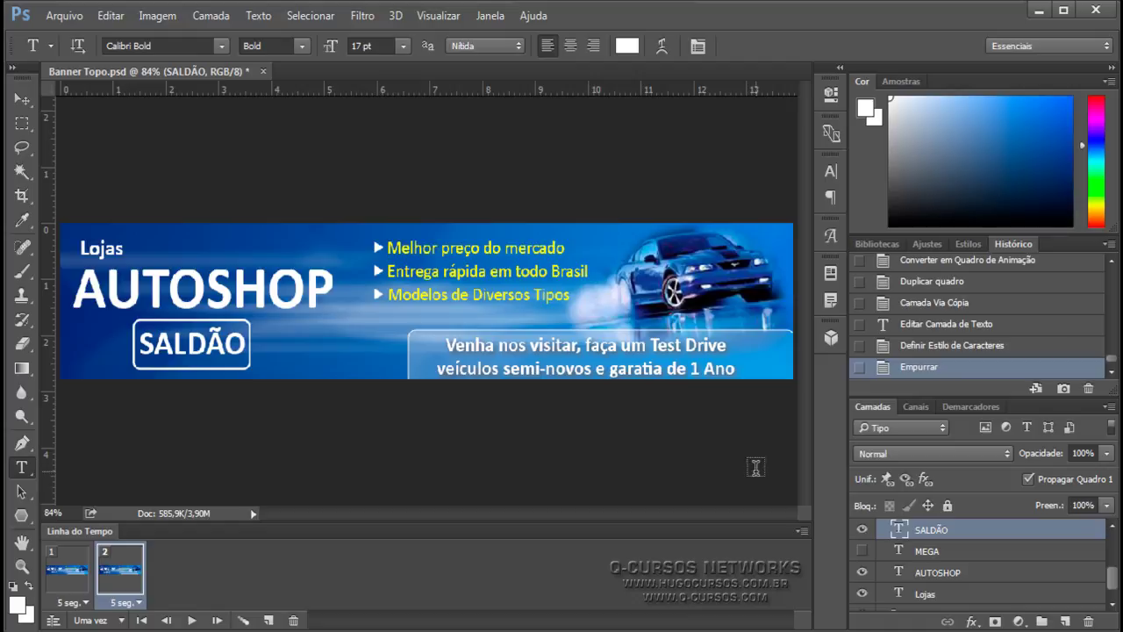
Collapse the Textos Título group and expand the Texto Visitar group in Layers.
scroll(1004, 557, down, 1)
scroll(1003, 562, up, 3)
scroll(1003, 561, up, 1)
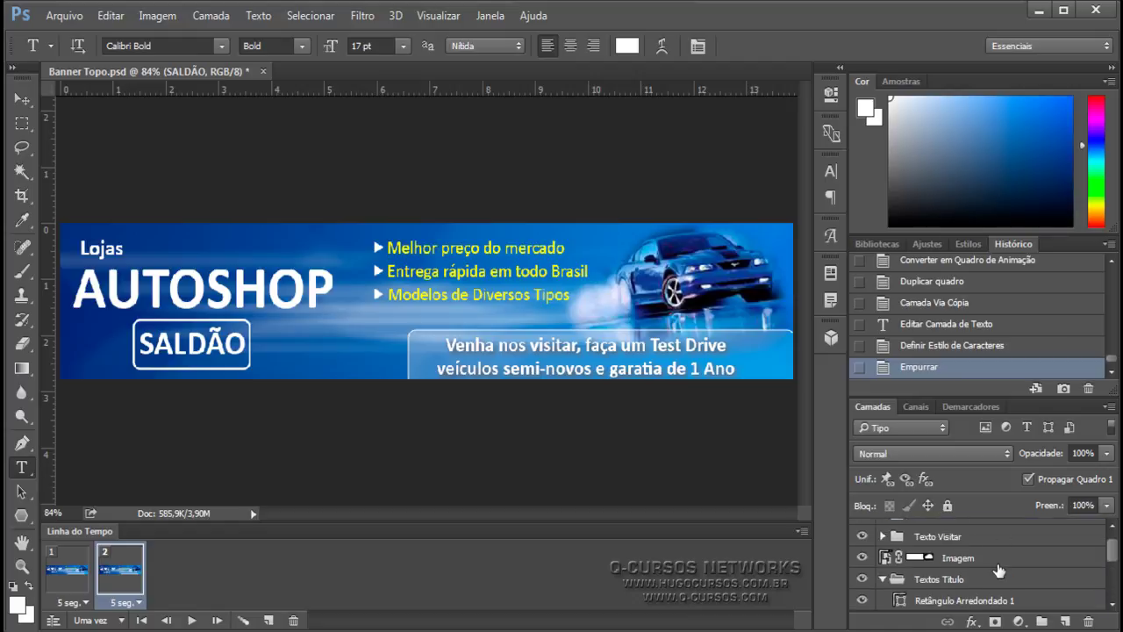
scroll(1004, 562, down, 1)
click(883, 557)
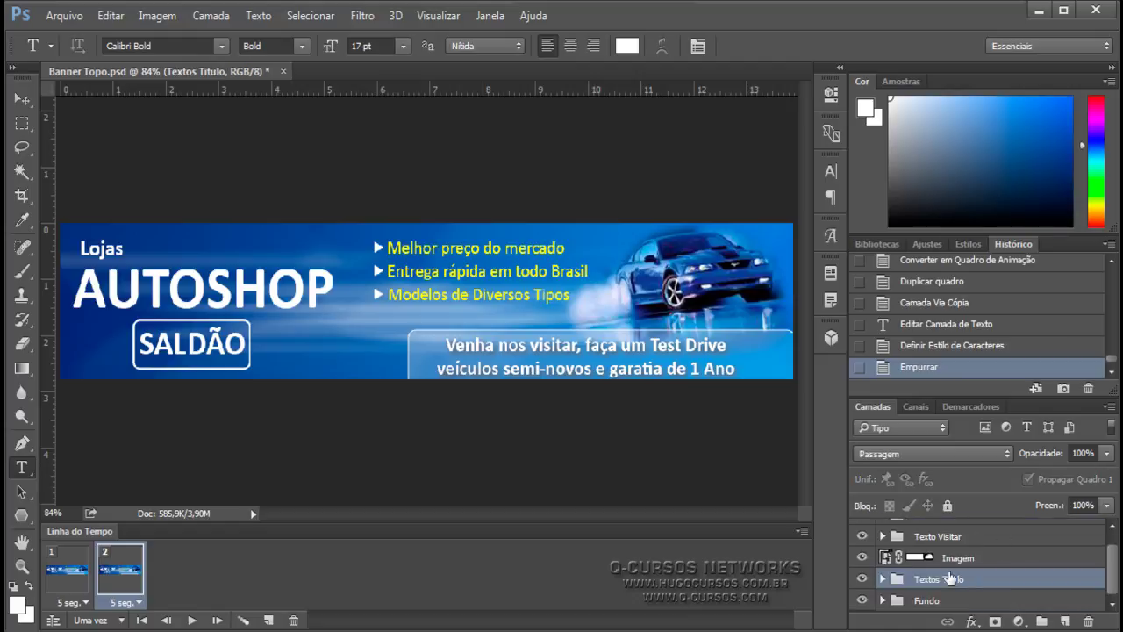
scroll(912, 562, up, 1)
click(927, 553)
click(883, 551)
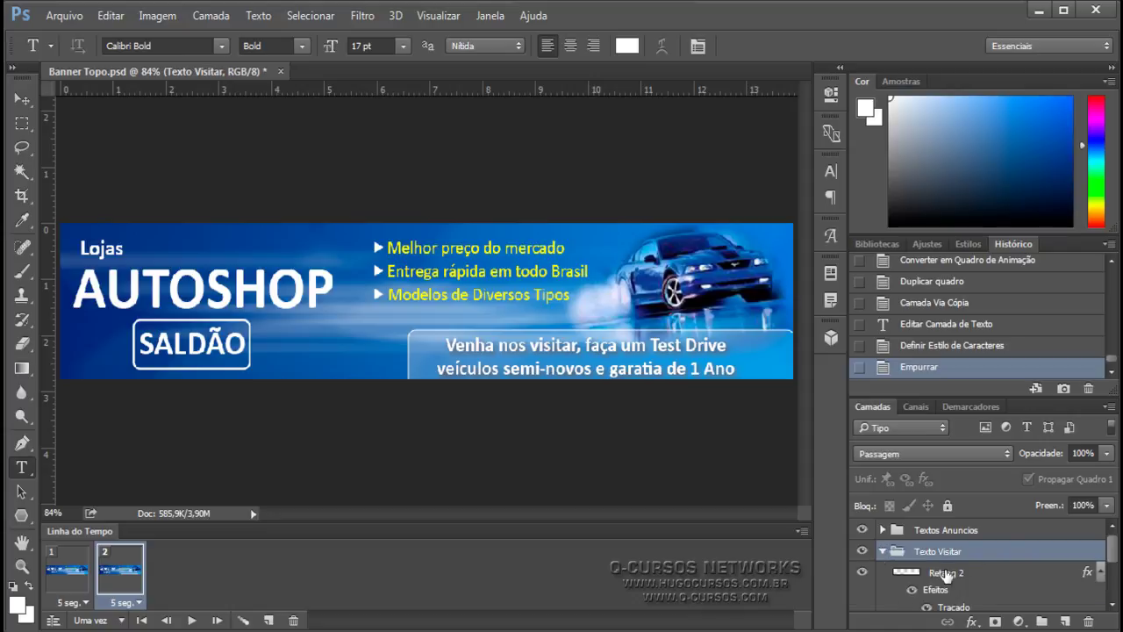
scroll(970, 586, down, 1)
Duplicate the 'Venha nos visitar' slogan layer and hide the copy.
click(966, 586)
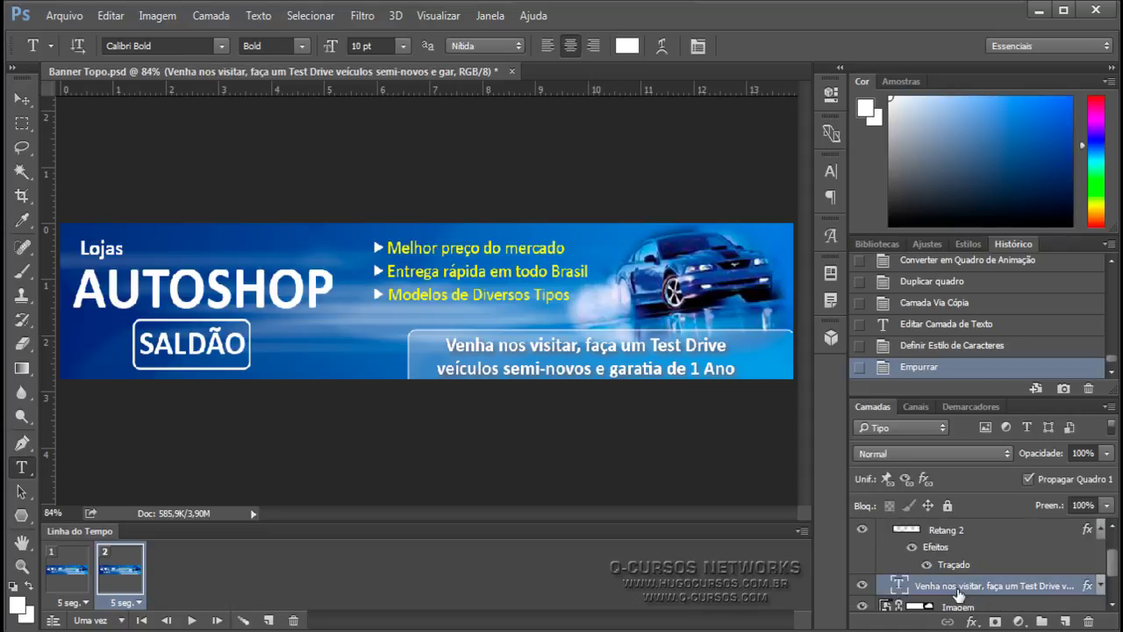
key(ctrl+j)
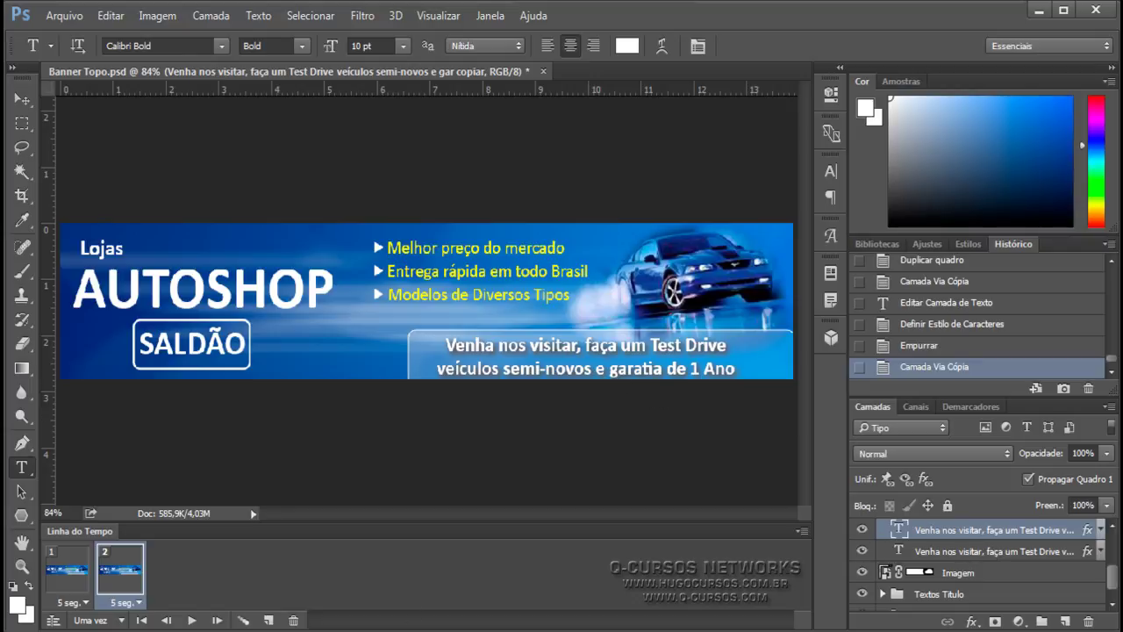
click(861, 531)
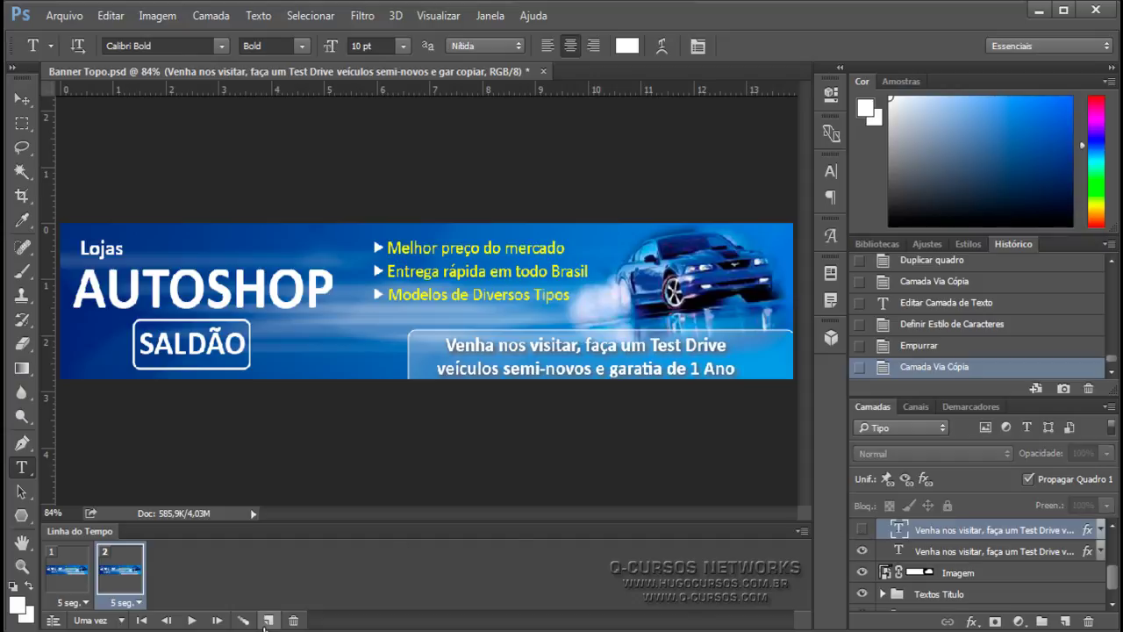
Add a third frame, show the slogan copy there, and clear its old text.
click(268, 621)
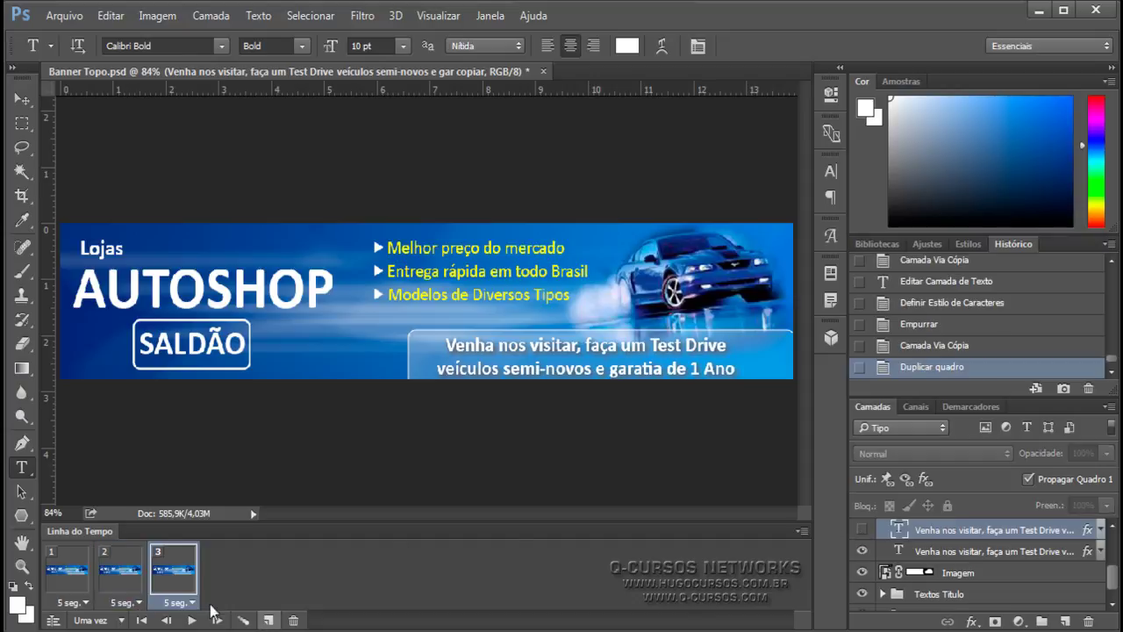
click(862, 531)
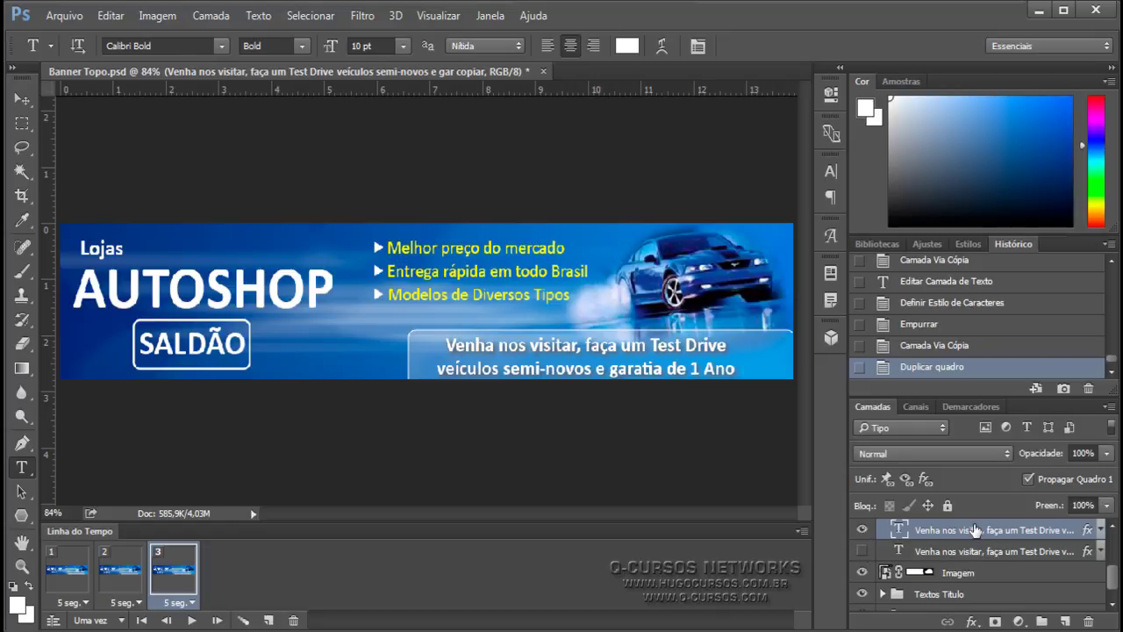
click(692, 369)
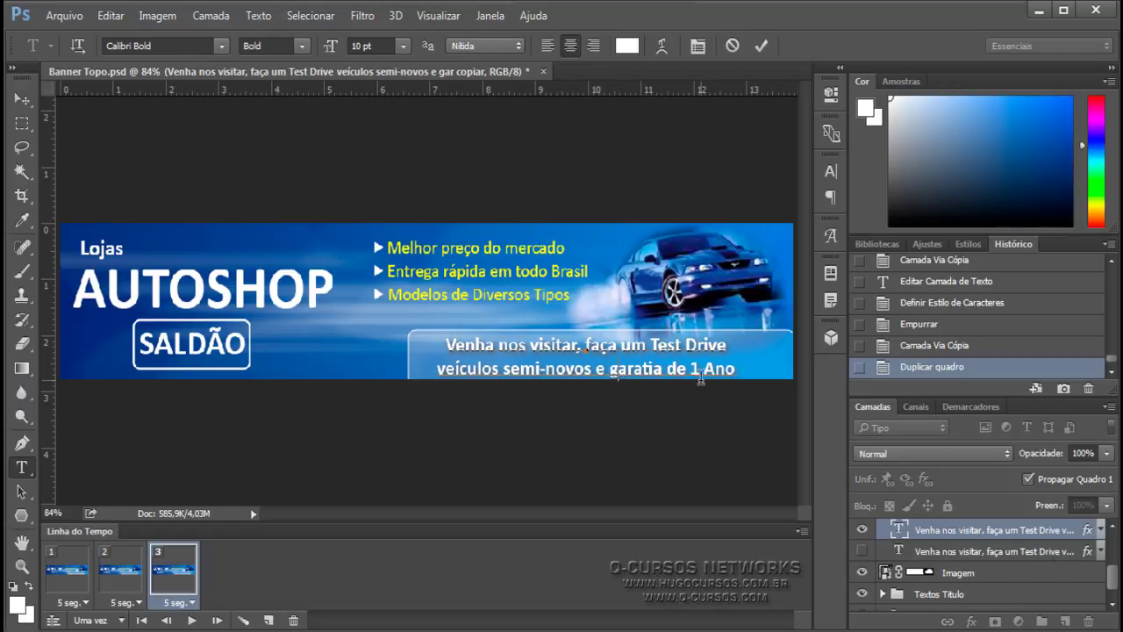
triple_click(692, 369)
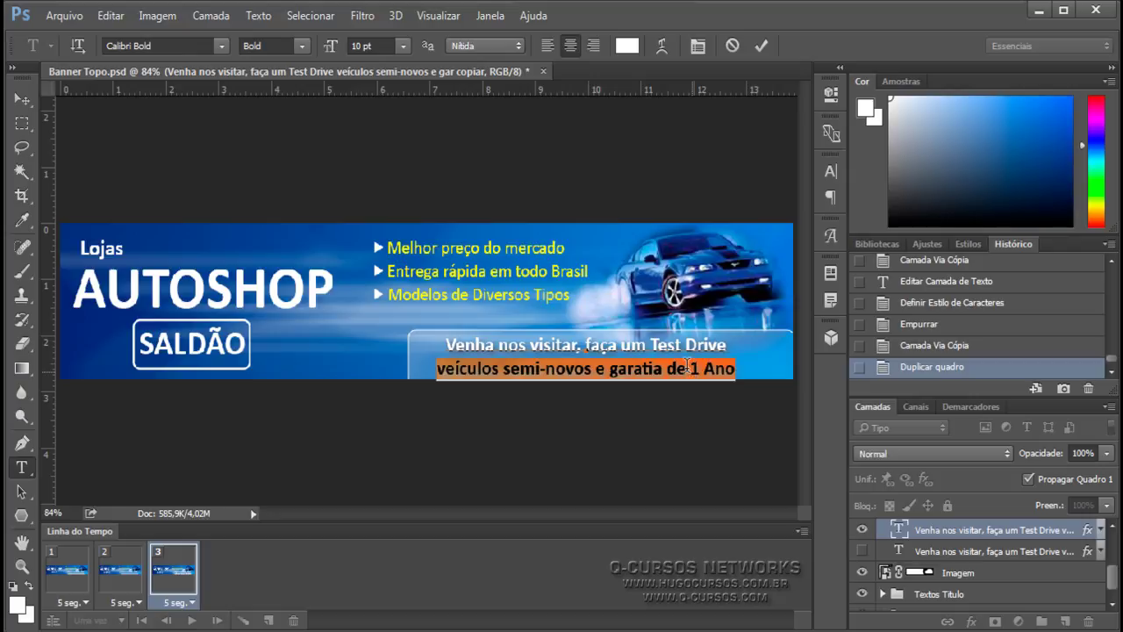
key(ctrl+a)
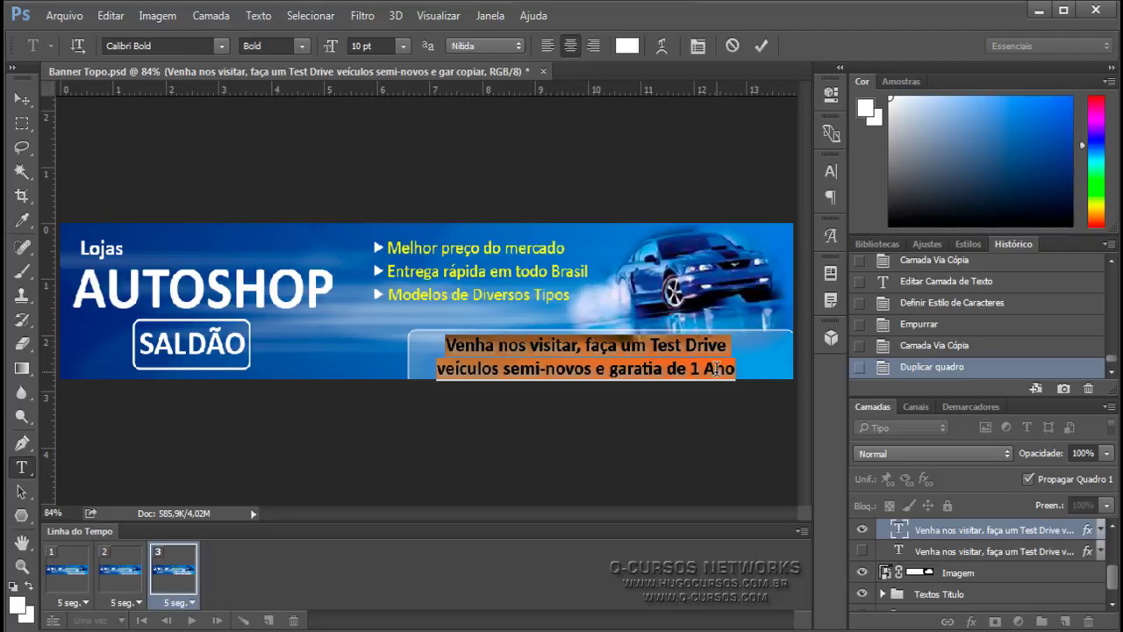
key(BackSpace)
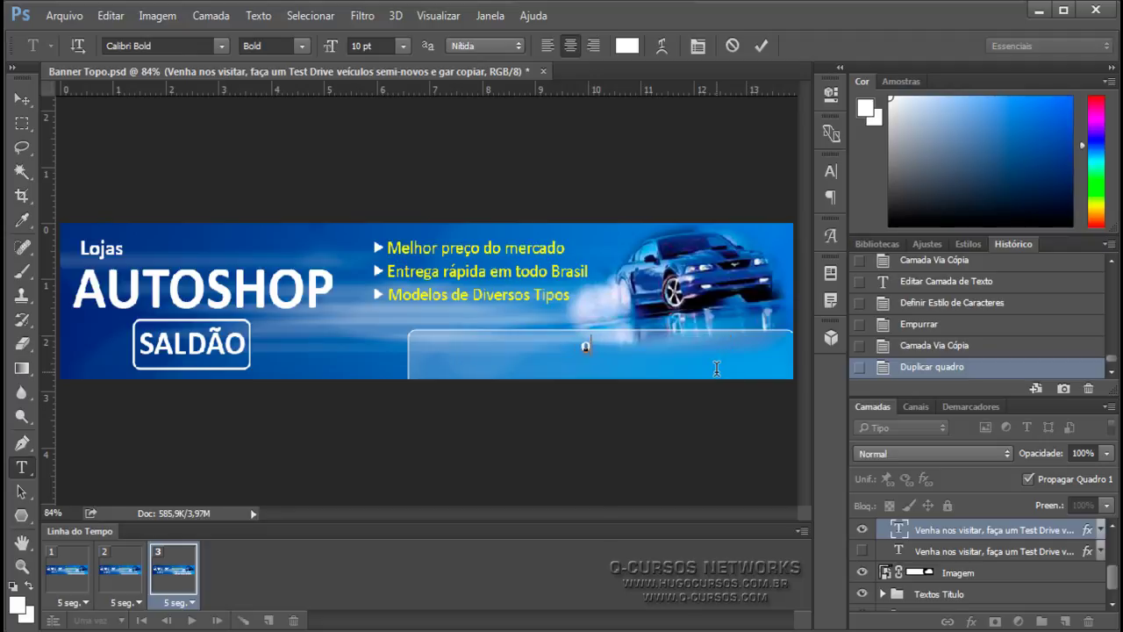
Type the slogan lines 'Os melhores carros estão aqui' and 'Agende já sua visita, não perca tempo!!!'.
text(Osmelhores carros estão aqui)
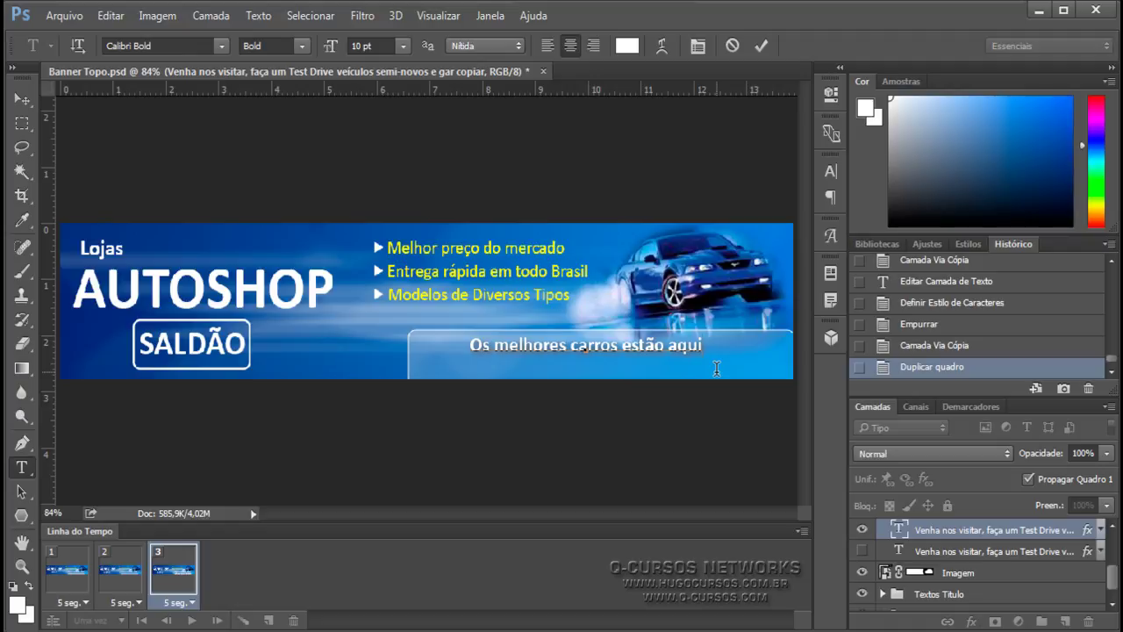
text(Agende já sua visita. nlao)
key(BackSpace)
key(BackSpace)
key(BackSpace)
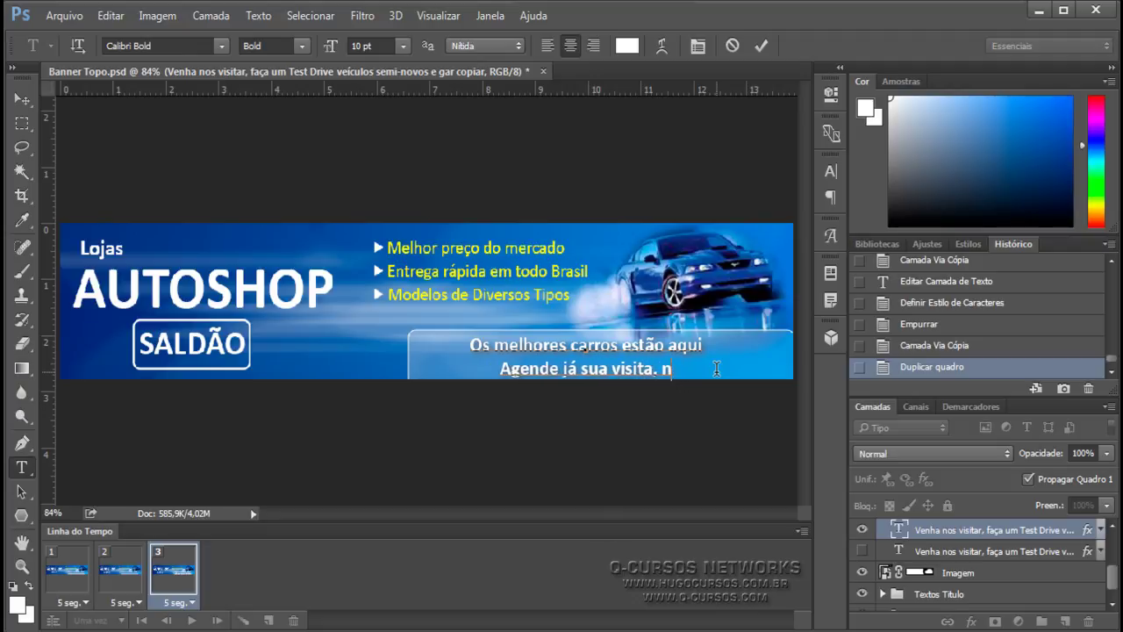
text(ão perca tempo!!!)
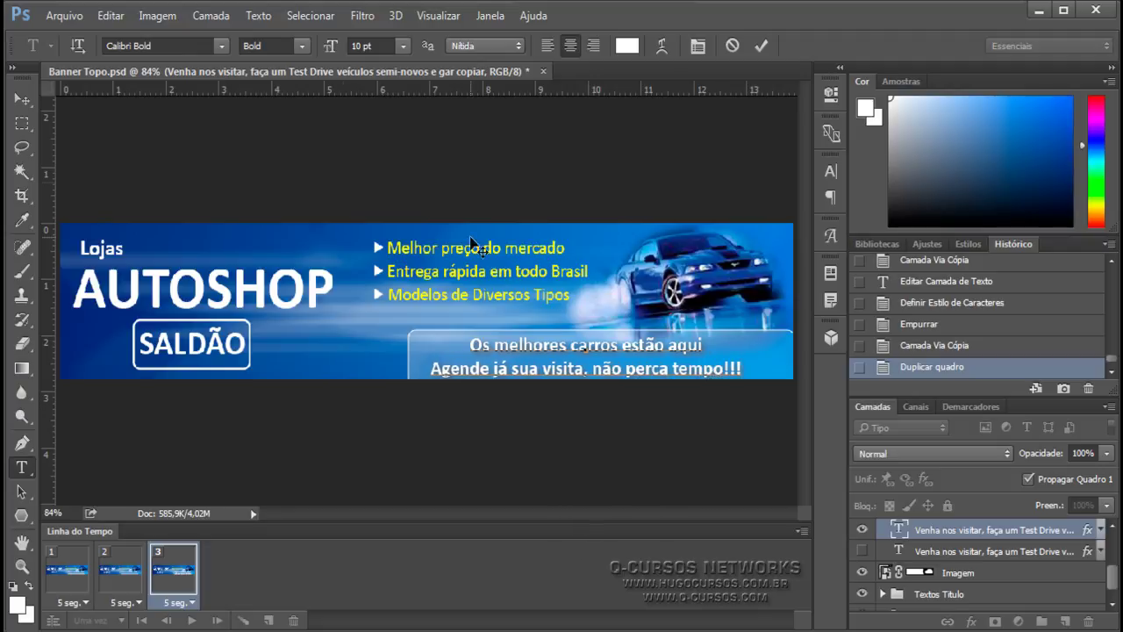
Commit the new slogan and step through frames 1–3 to check them.
click(28, 104)
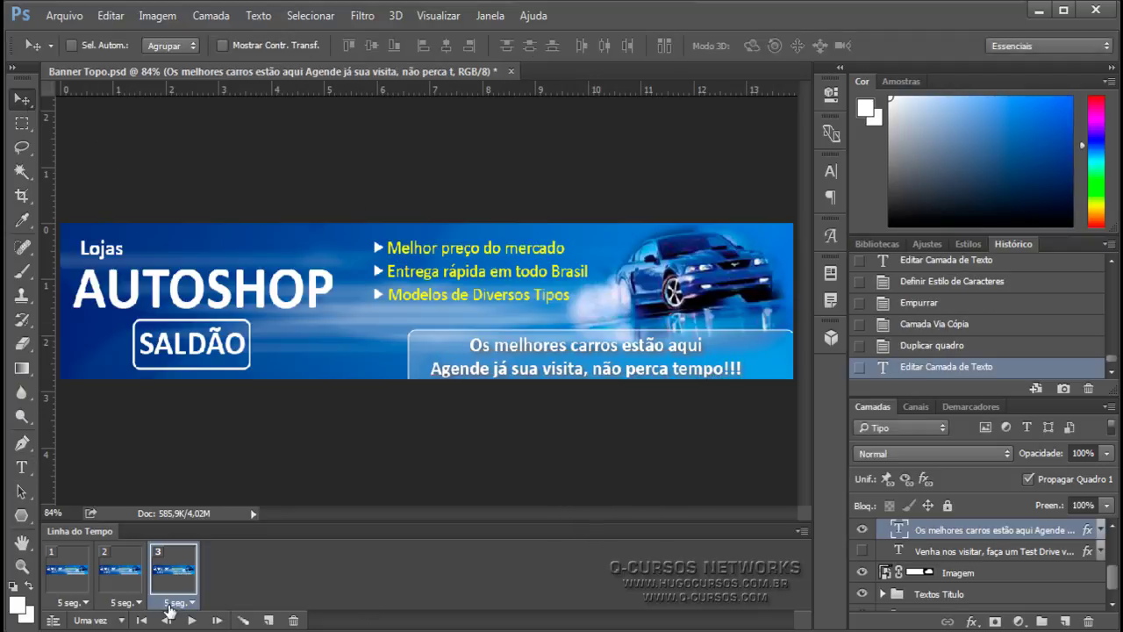
click(130, 588)
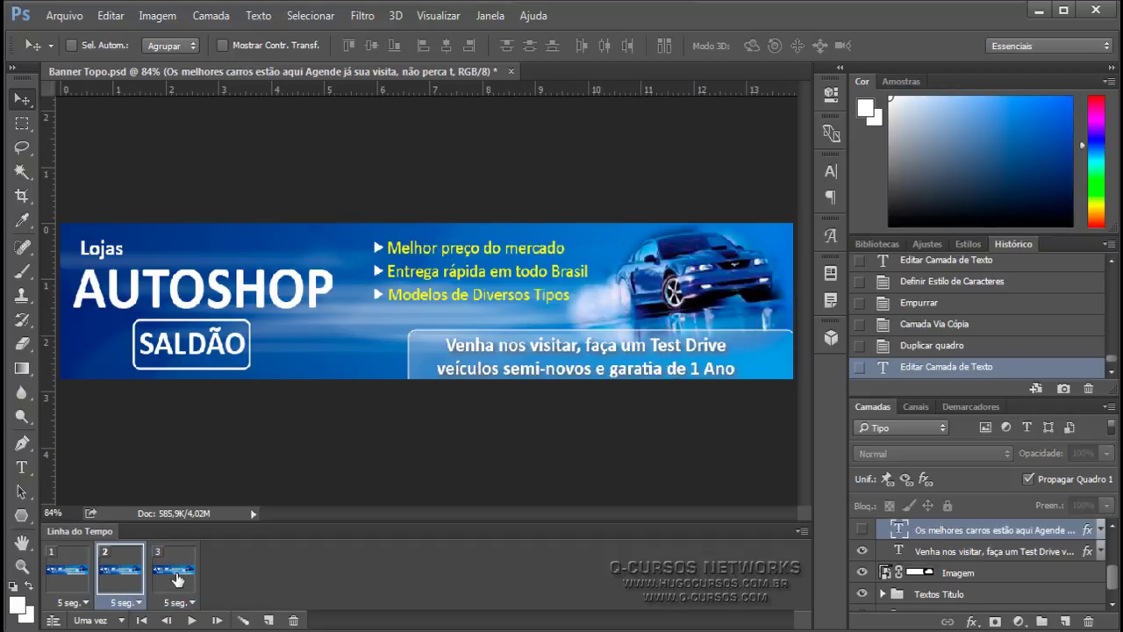
click(178, 578)
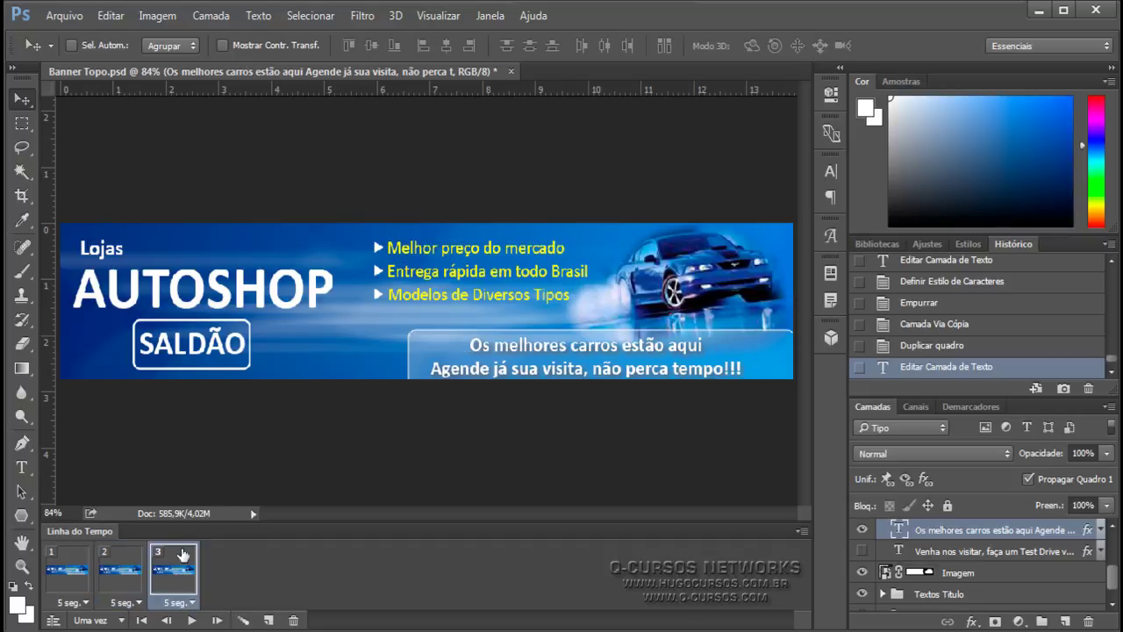
click(118, 579)
click(51, 585)
click(112, 585)
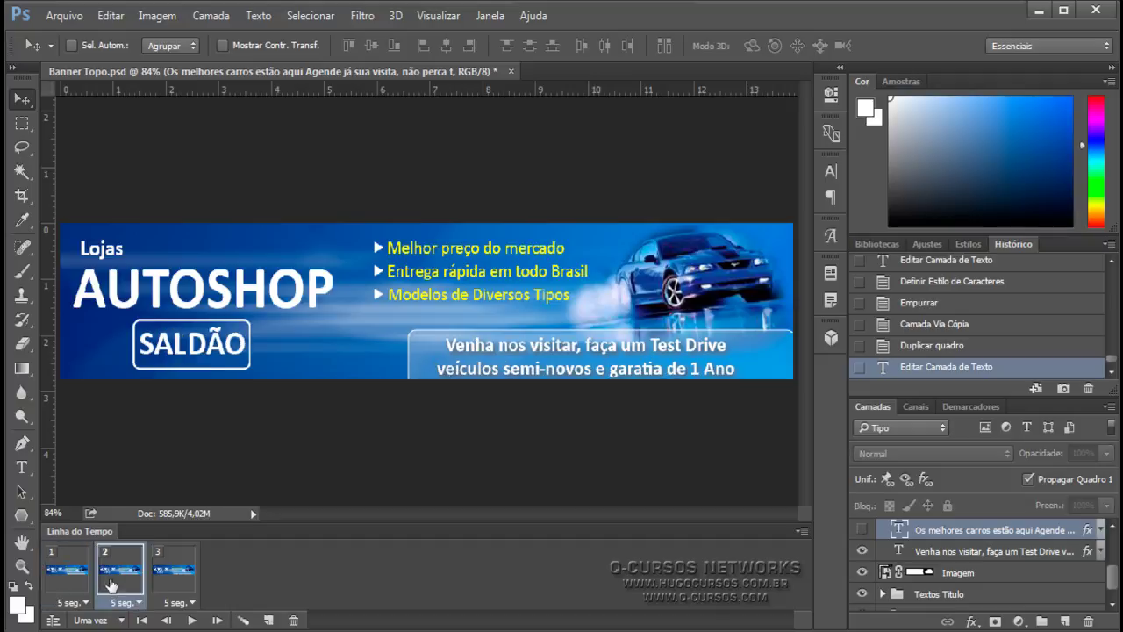
click(172, 570)
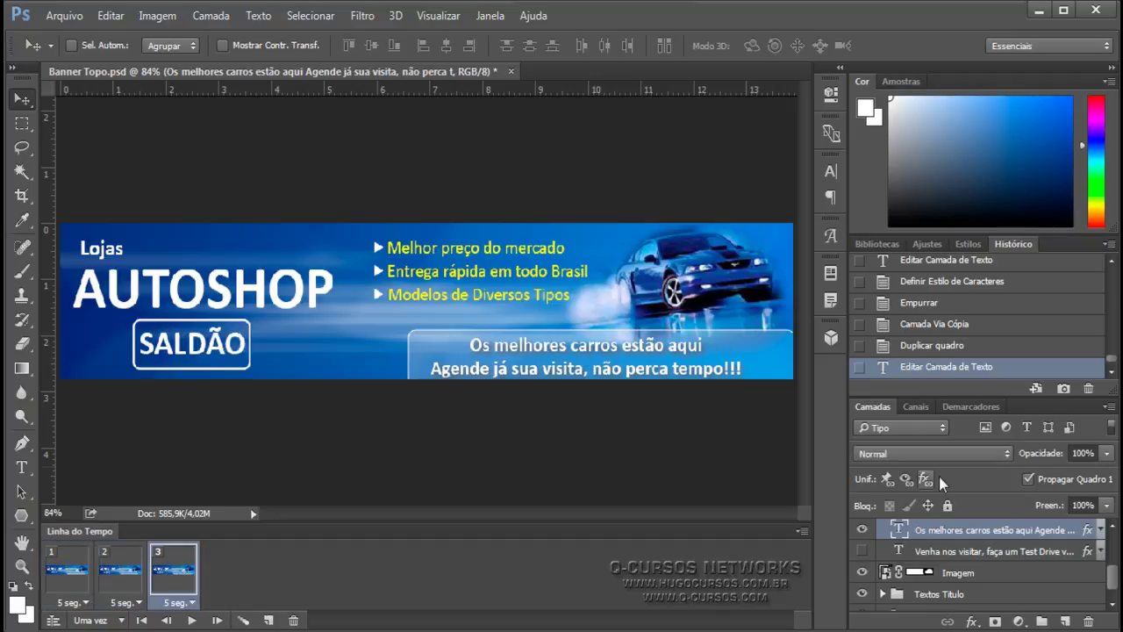
On frame 3, expand Textos Título, hide SALDÃO and show MEGA.
scroll(968, 584, down, 1)
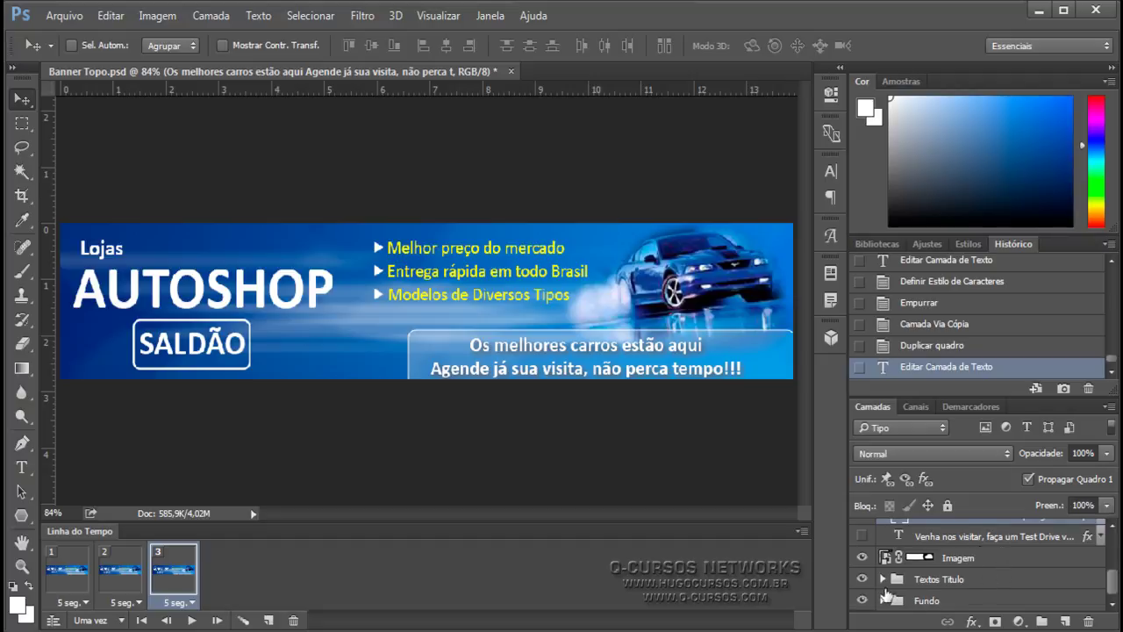
click(885, 582)
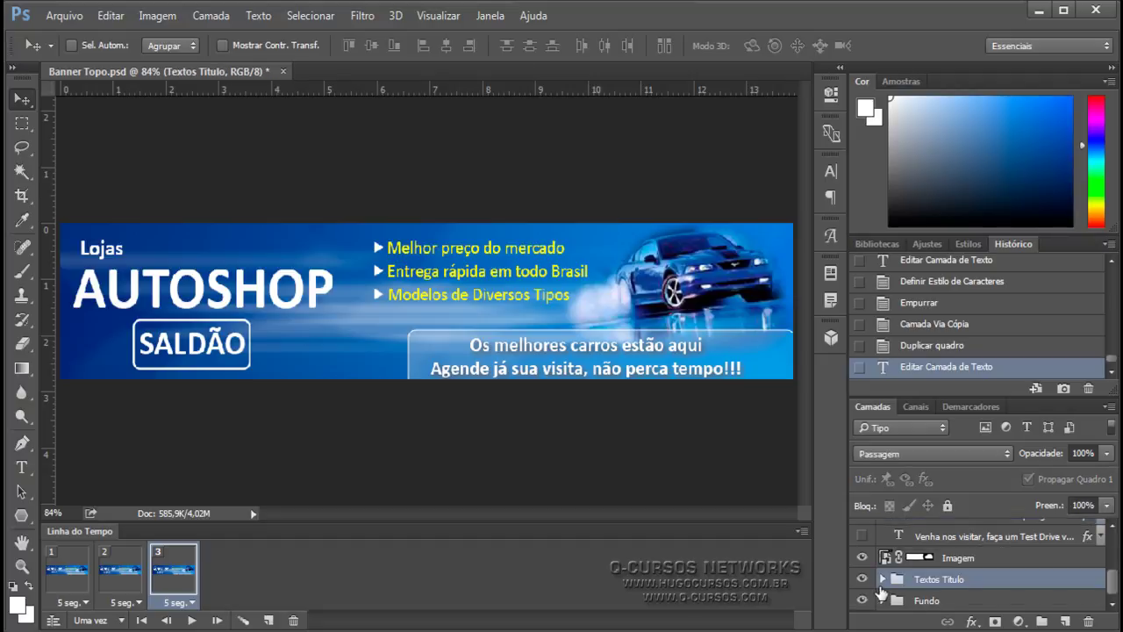
click(884, 580)
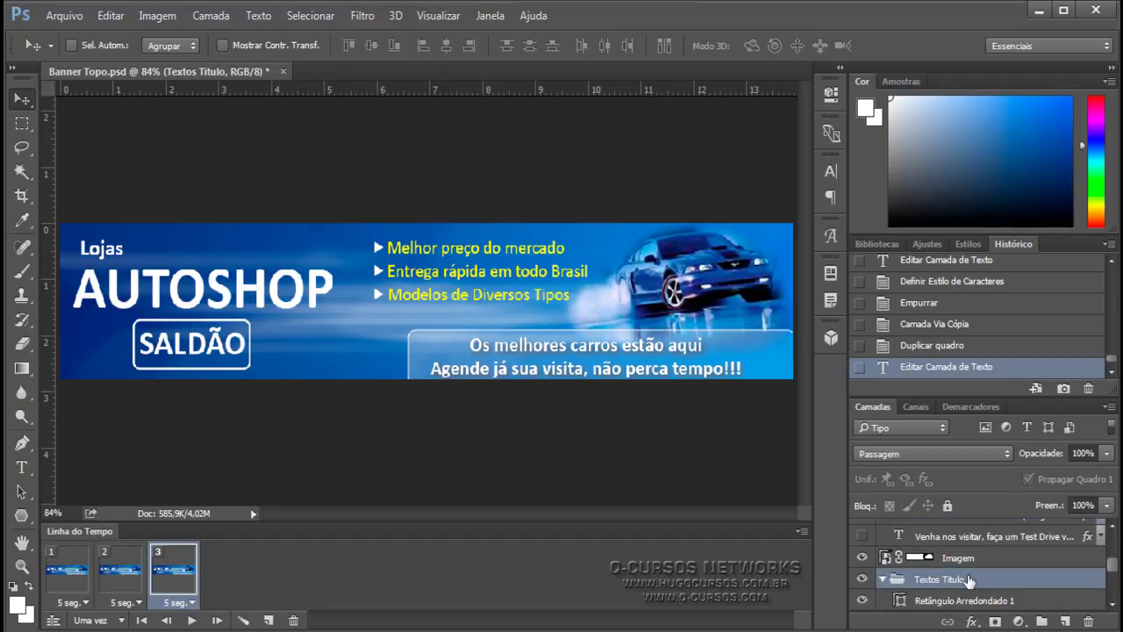
scroll(969, 583, down, 2)
scroll(908, 597, down, 1)
click(862, 558)
click(862, 579)
Check frame 2's delay setting and preview frames 1, 2 and 3.
click(143, 598)
click(83, 583)
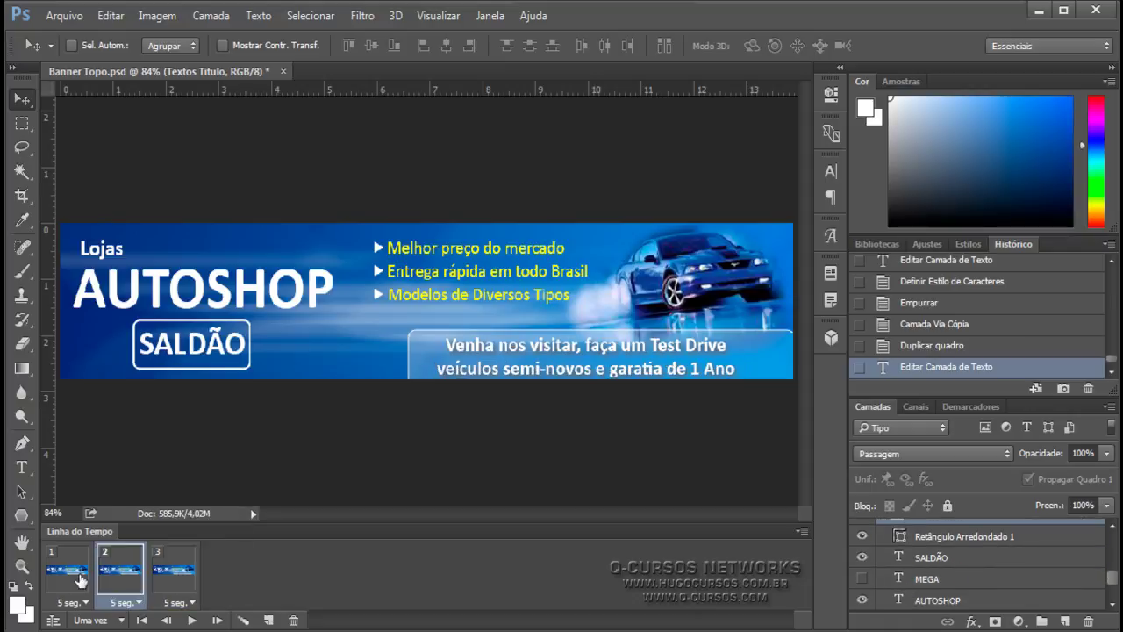
click(79, 577)
click(122, 573)
click(180, 570)
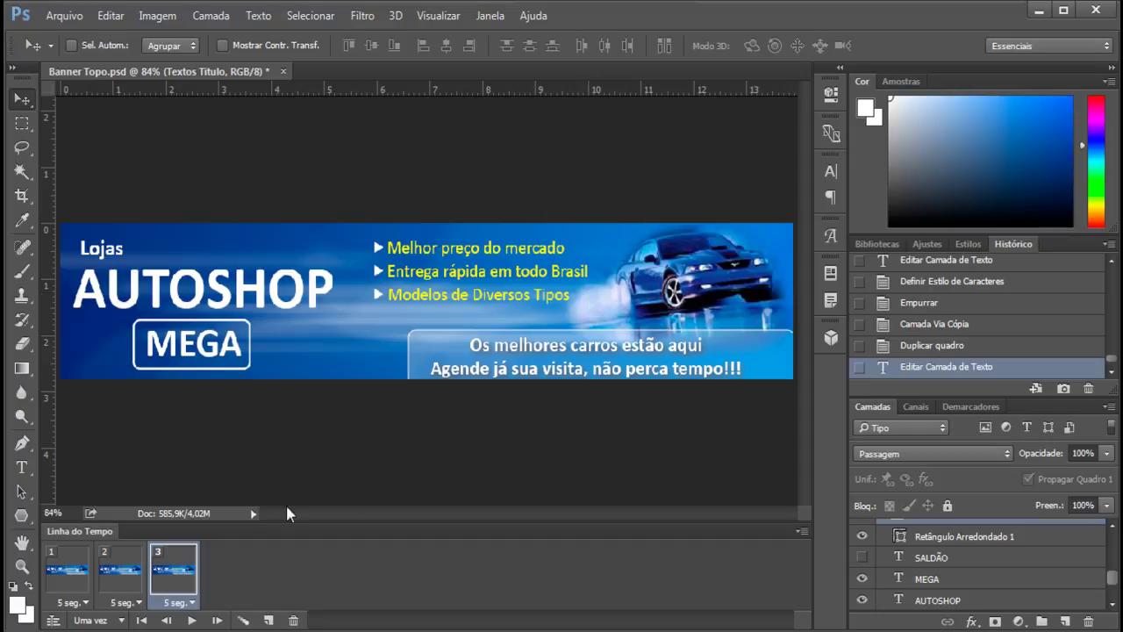
Save the banner as PSD file 'Banner Topo Animado', keeping maximum compatibility.
click(65, 16)
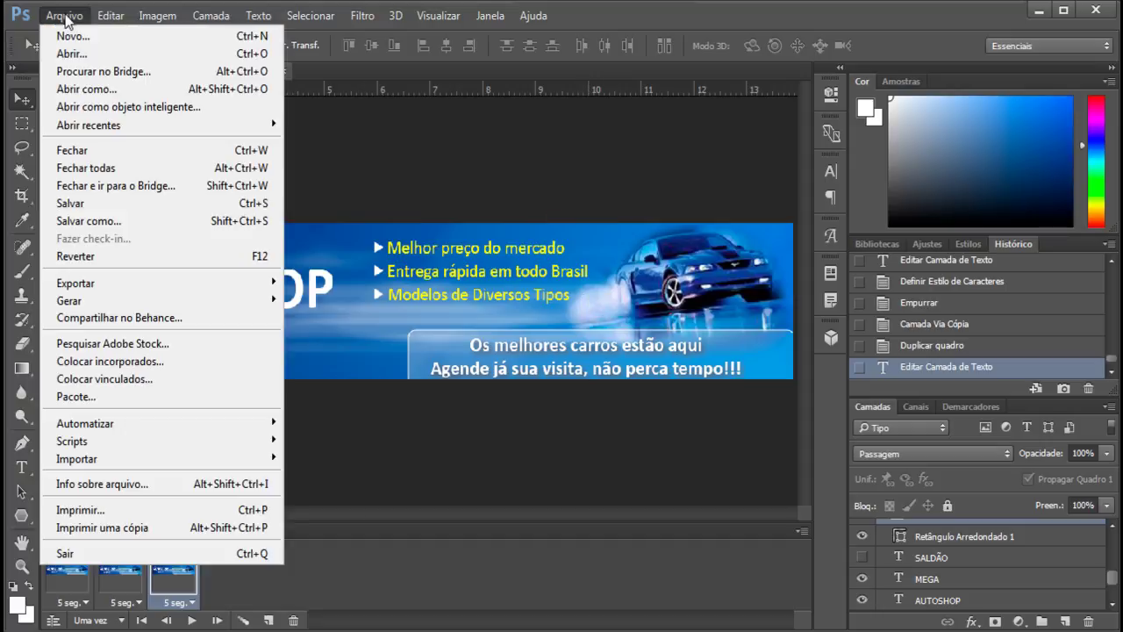
click(88, 221)
click(519, 482)
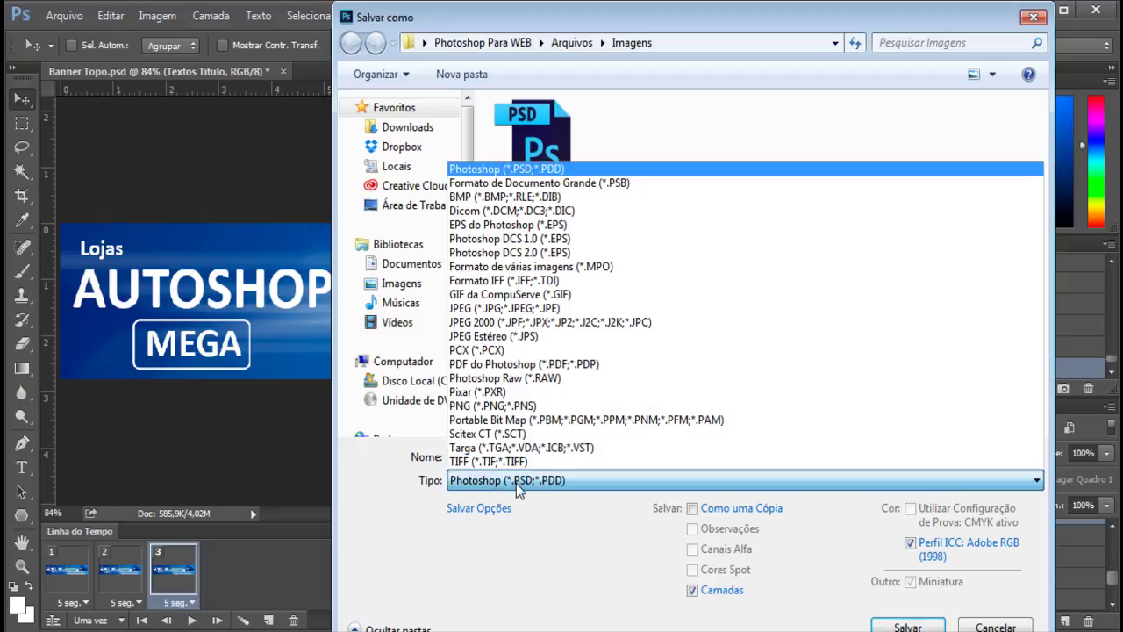
click(520, 491)
click(534, 456)
click(535, 455)
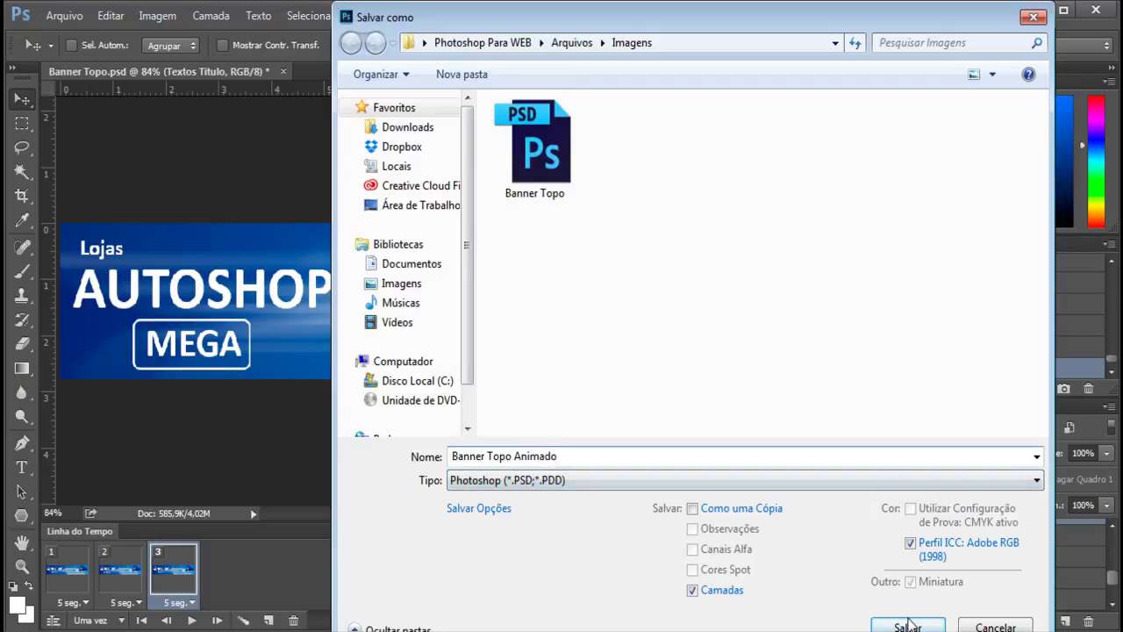
click(908, 626)
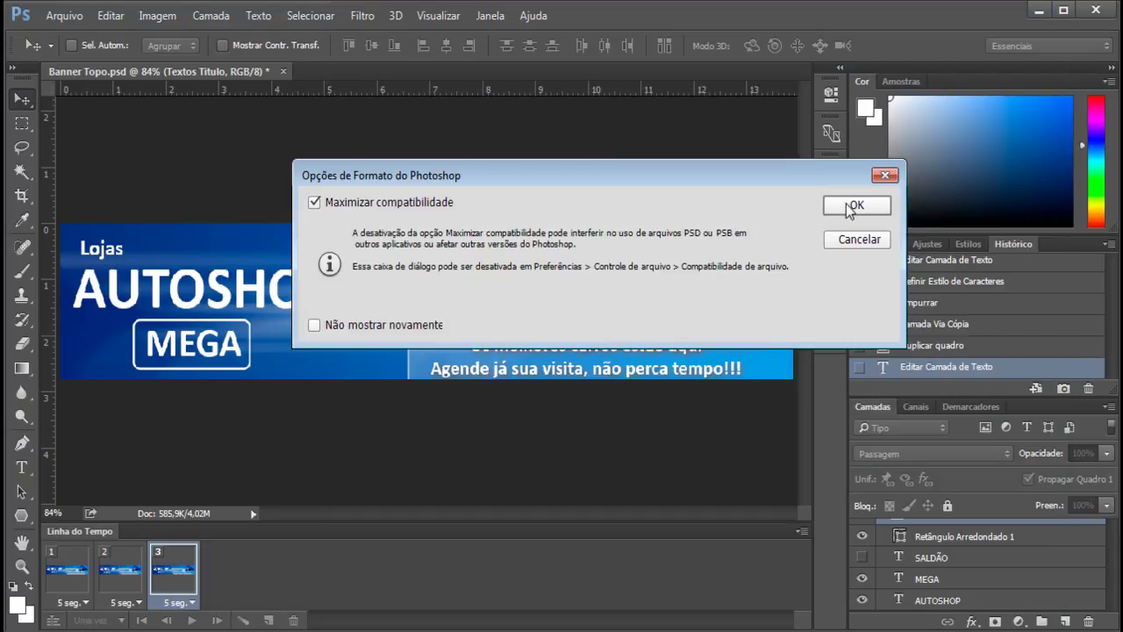
click(847, 206)
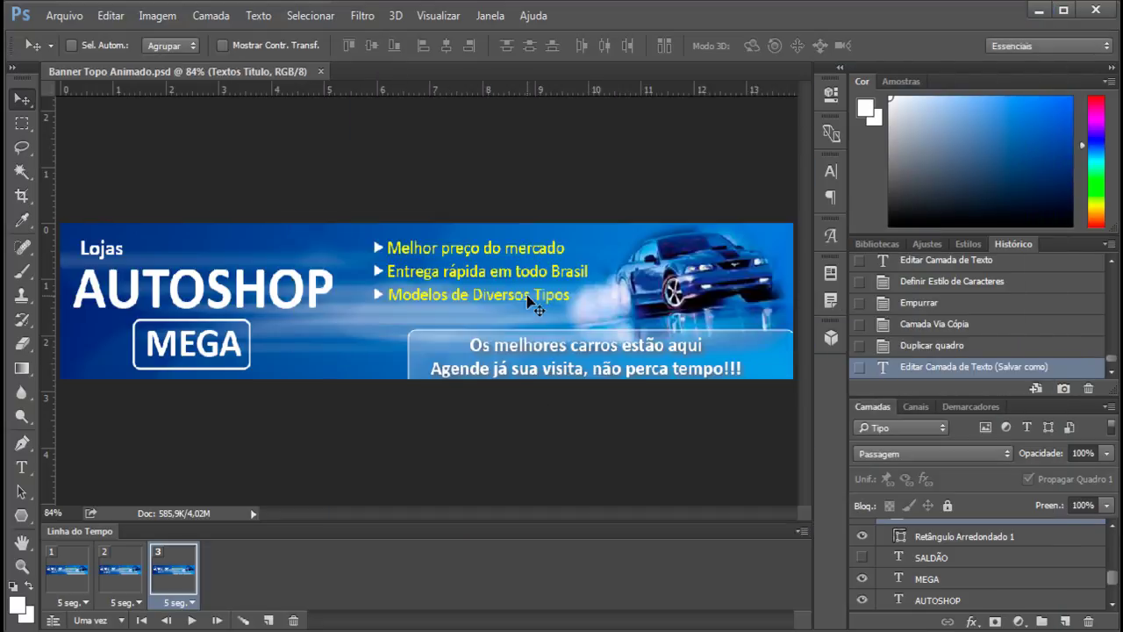
click(77, 581)
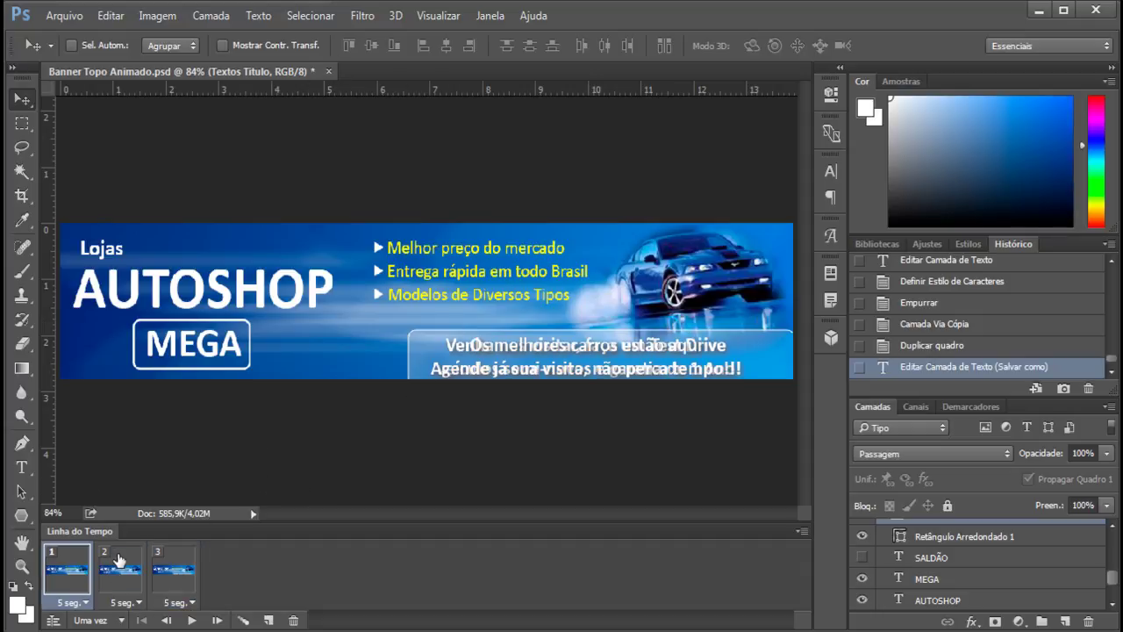
click(118, 559)
click(185, 562)
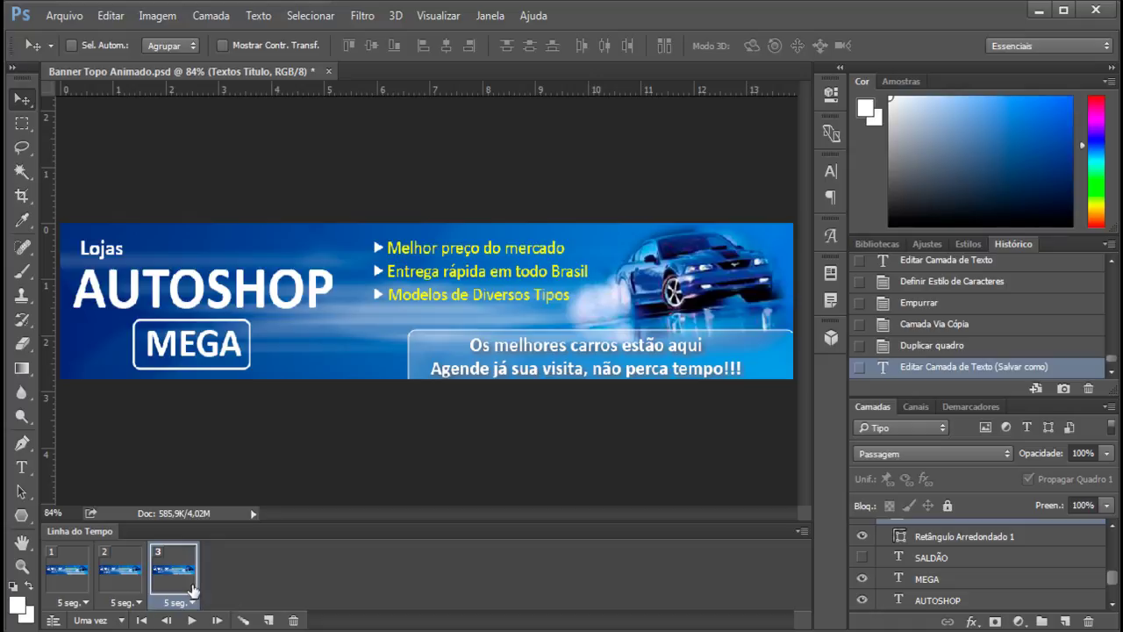